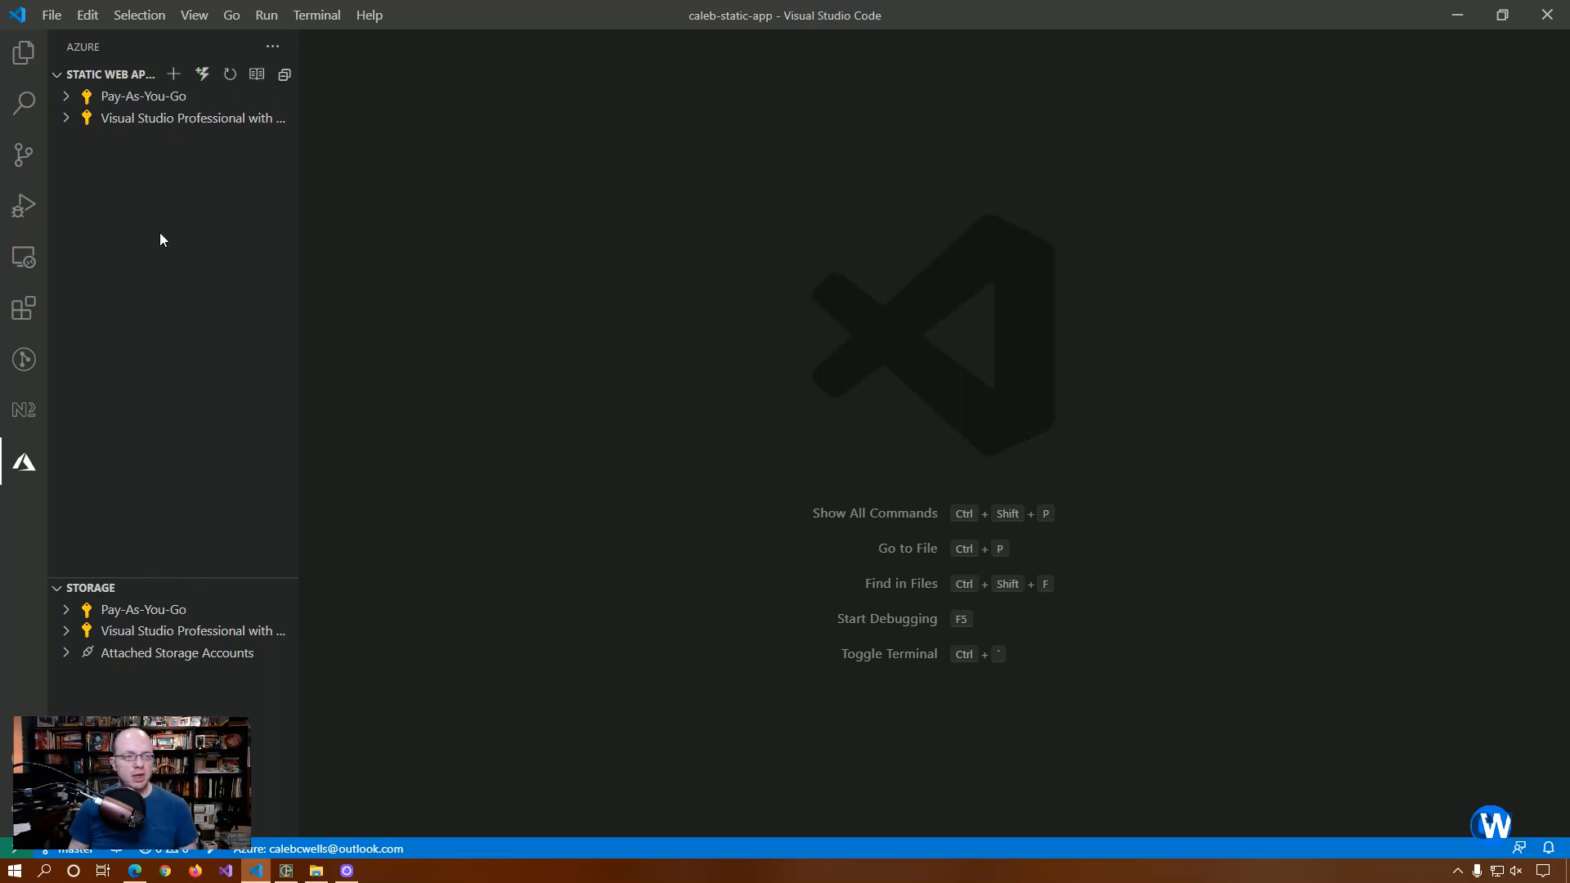
Step: Start a new static web app under the Visual Studio Professional with MSDN subscription and name it caleb-static-app
{"action": "left_click", "coordinate": [172, 76]}
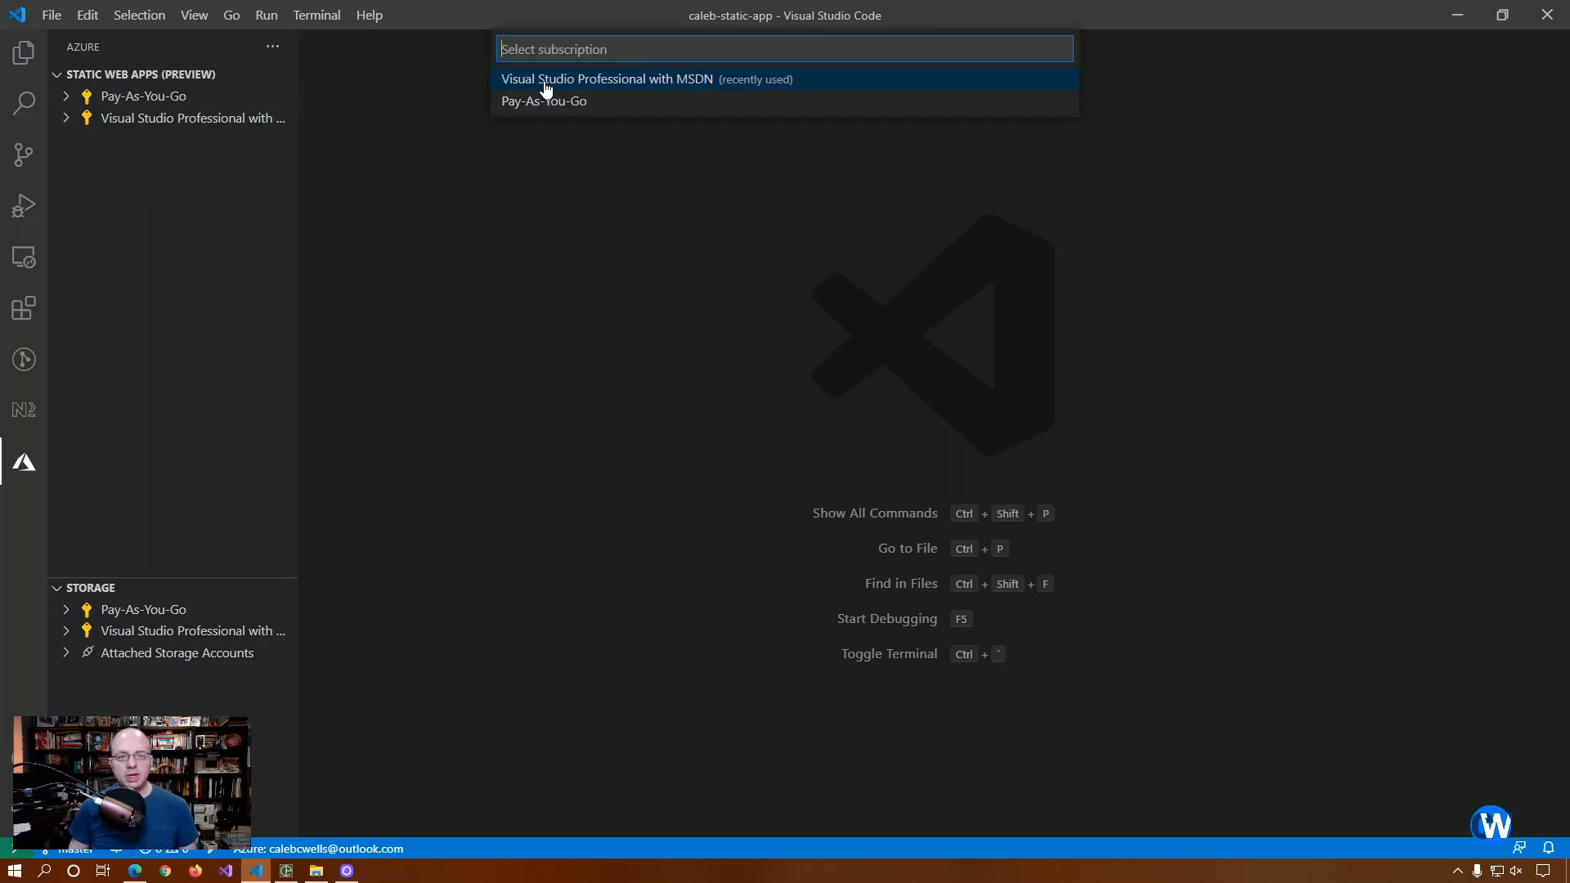
{"action": "left_click", "coordinate": [544, 82]}
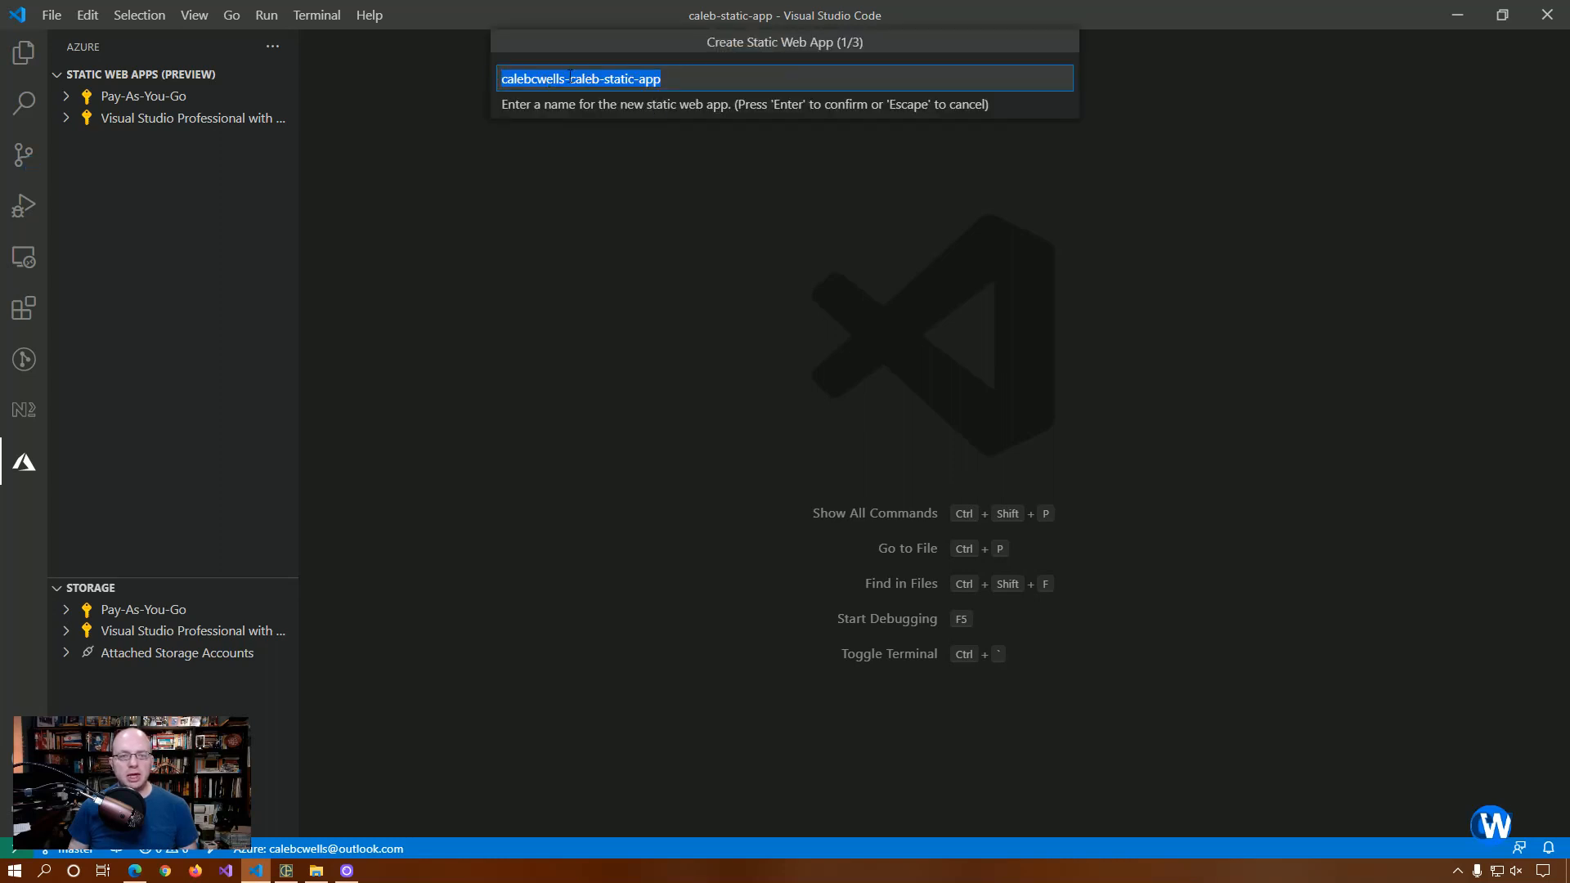
{"action": "left_click", "coordinate": [570, 78]}
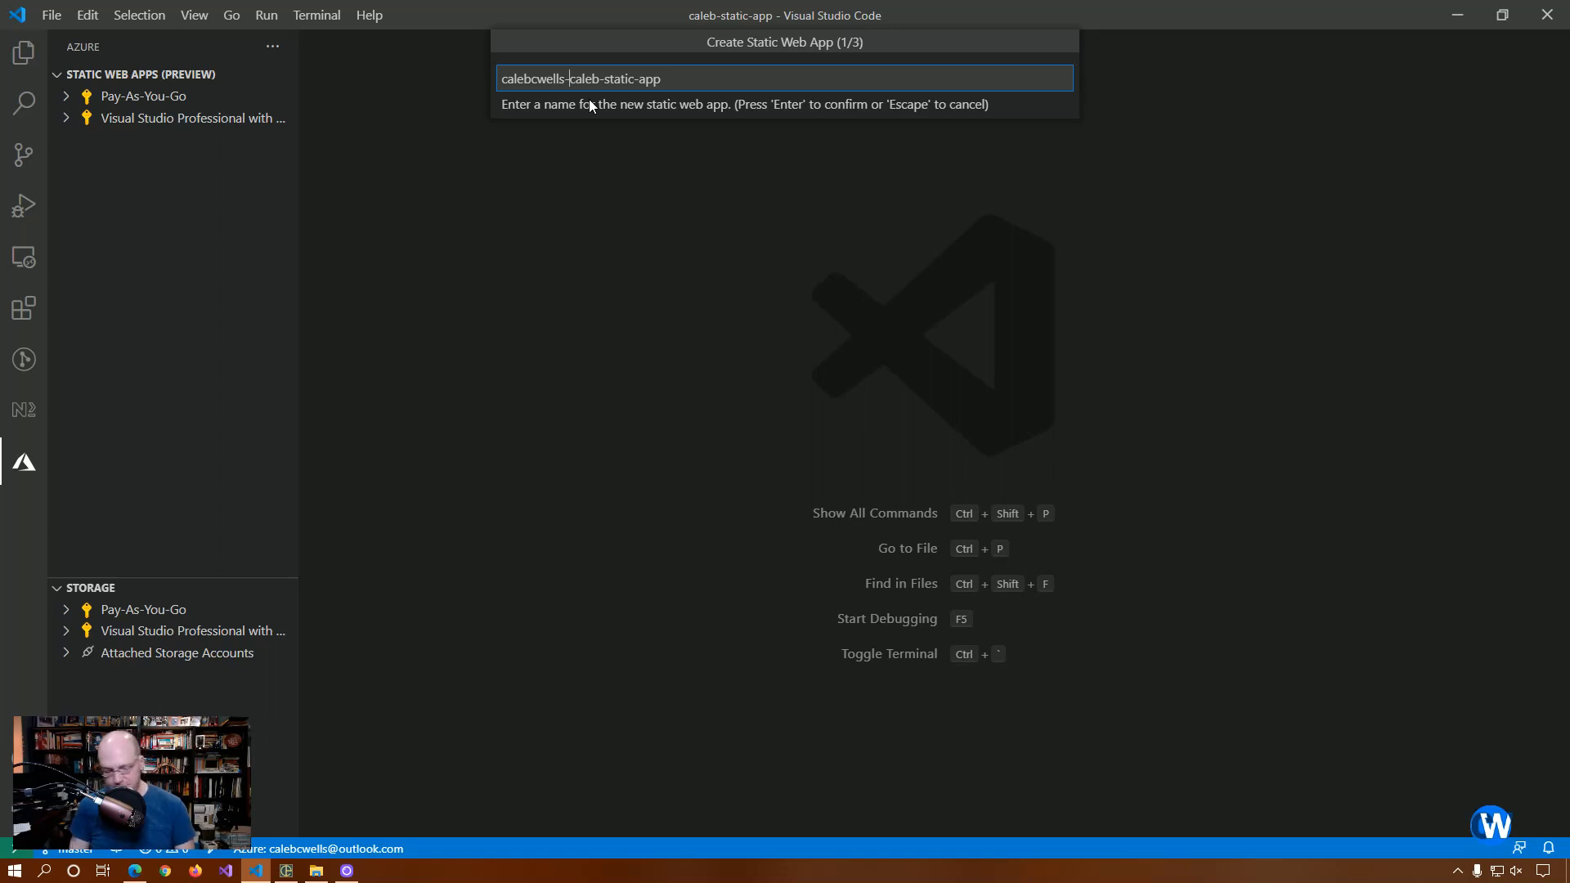
{"action": "key", "text": "shift+Left"}
{"action": "key", "text": "shift+Left"}
{"action": "key", "text": "shift+Left"}
{"action": "key", "text": "shift+Left"}
{"action": "key", "text": "shift+Left"}
{"action": "key", "text": "shift+Left"}
{"action": "key", "text": "shift+Left"}
{"action": "key", "text": "shift+Left"}
{"action": "key", "text": "shift+Left"}
{"action": "key", "text": "shift+Left"}
{"action": "key", "text": "shift+Left"}
{"action": "key", "text": "shift+Left"}
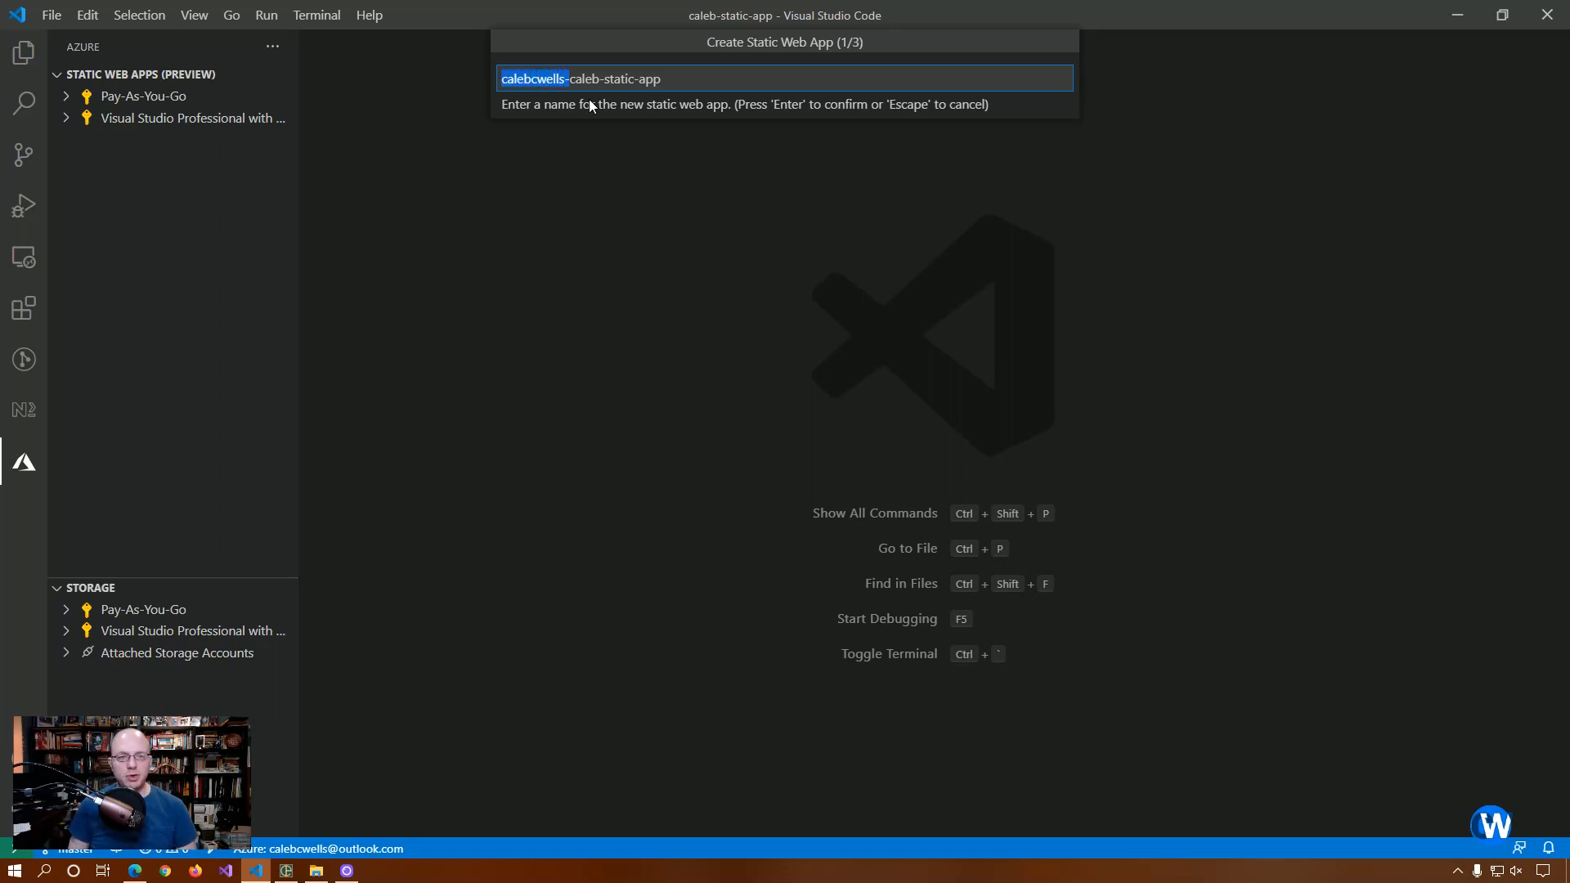
{"action": "type", "text": "="}
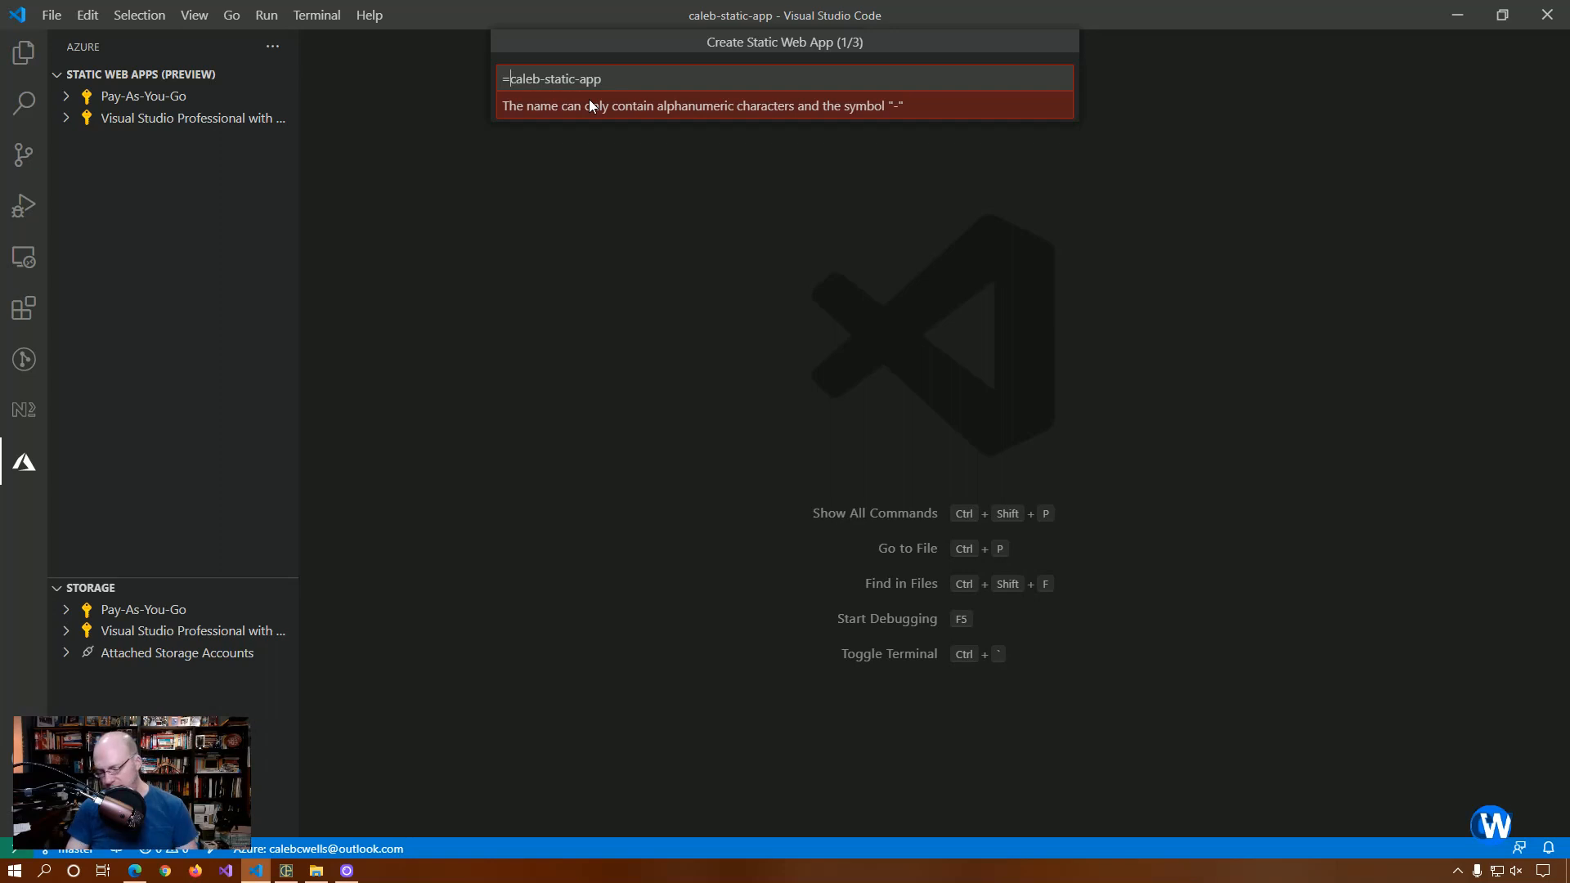
{"action": "key", "text": "BackSpace"}
{"action": "key", "text": "Return"}
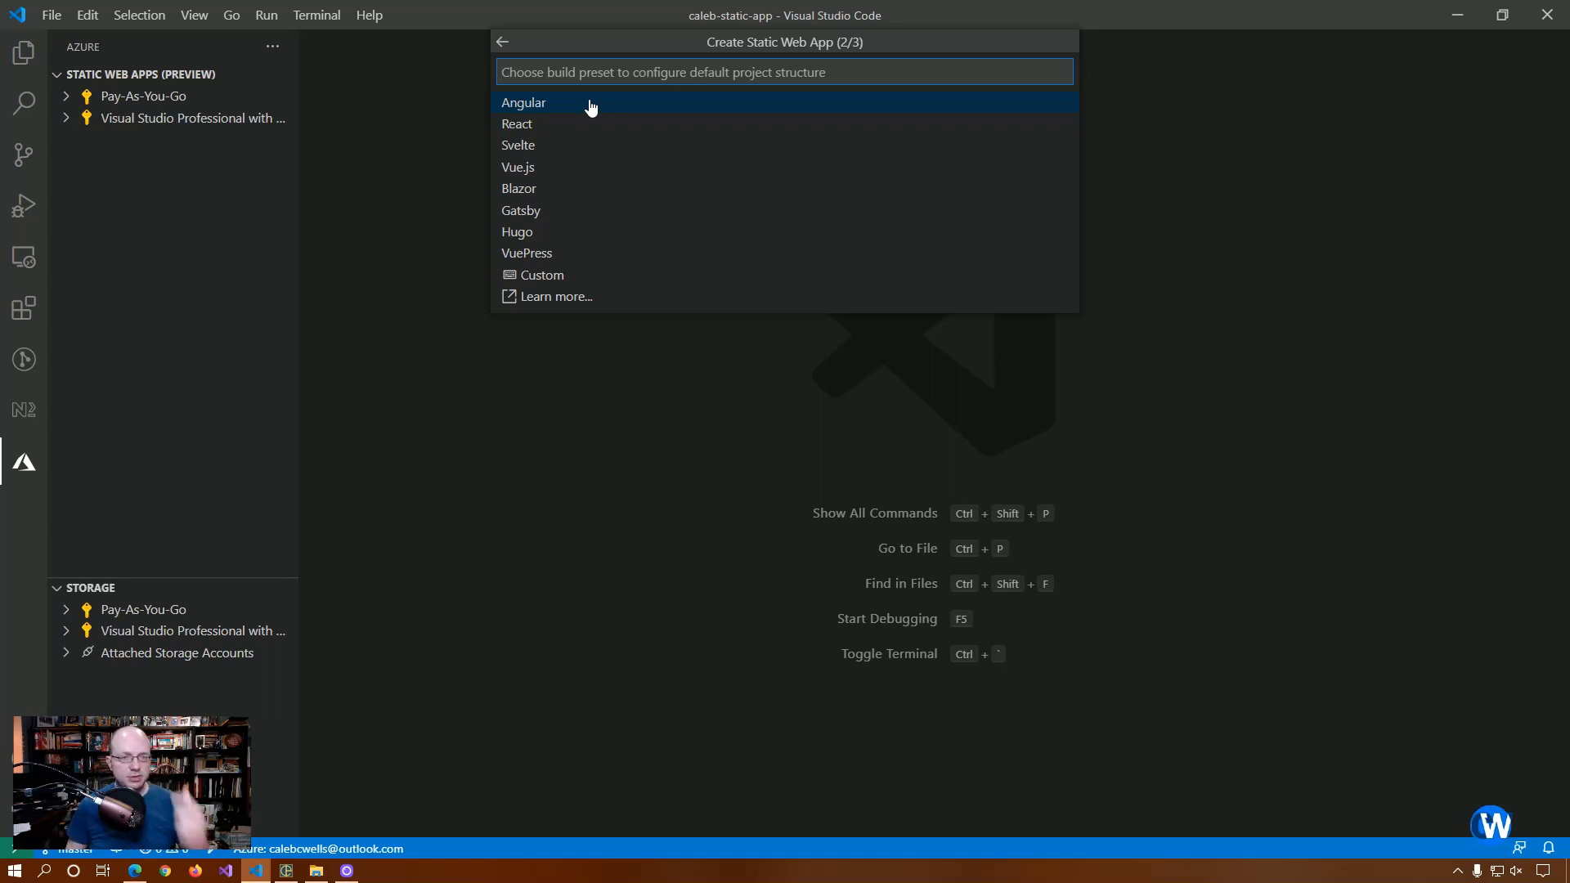
Step: Create the static web app with the Angular build preset and Central US as its location
{"action": "left_click", "coordinate": [589, 104]}
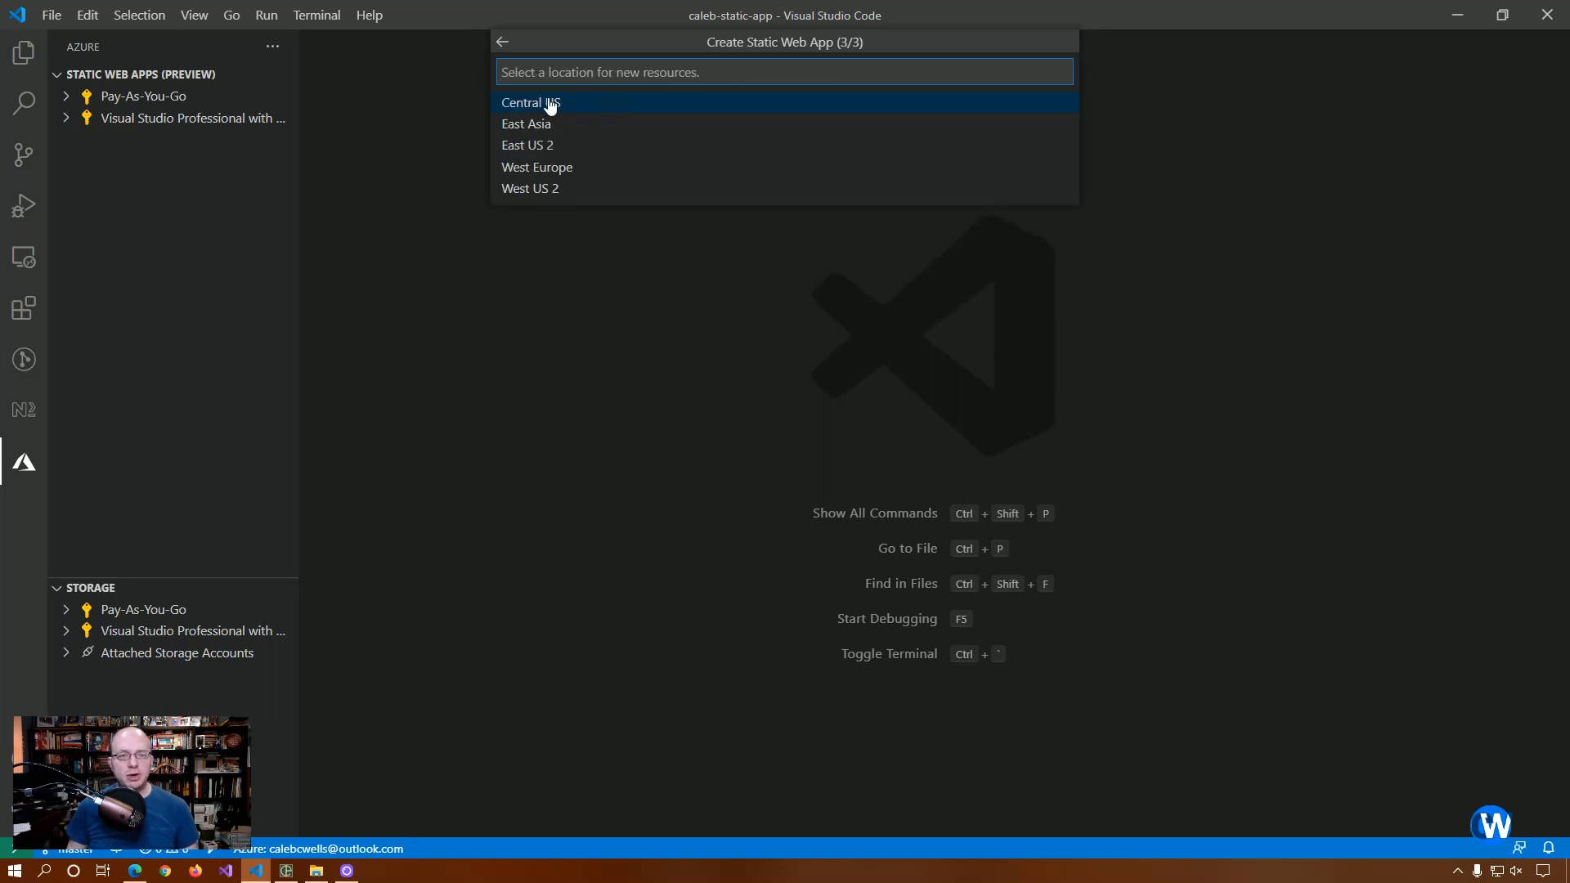
{"action": "left_click", "coordinate": [550, 104]}
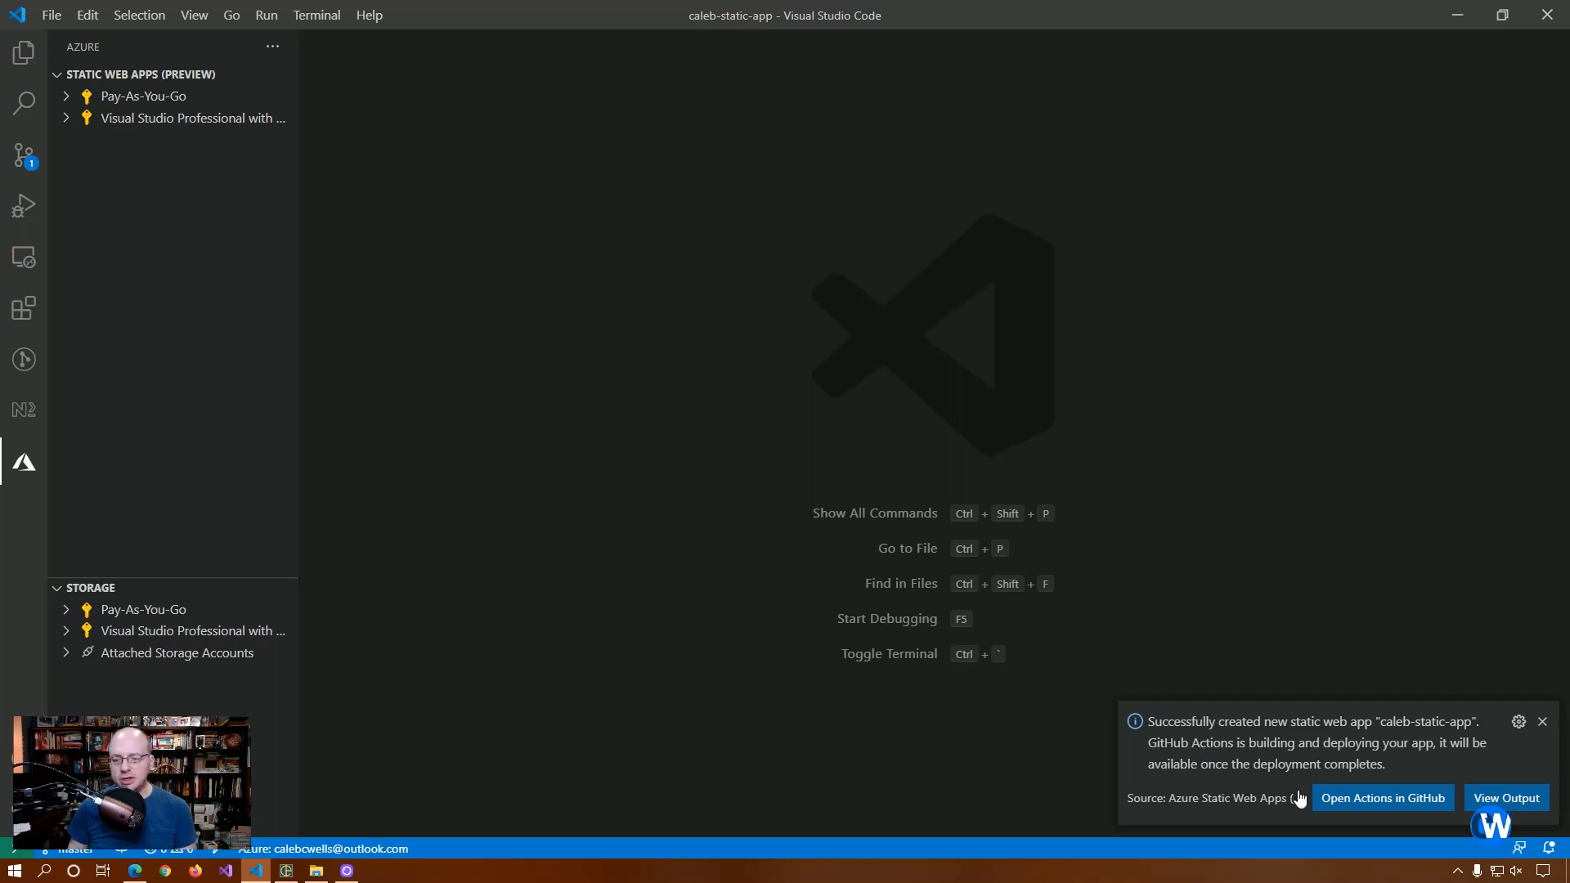
Step: Open the app's GitHub Actions workflow run and examine the Build And Deploy log through to its end
{"action": "left_click", "coordinate": [1377, 799]}
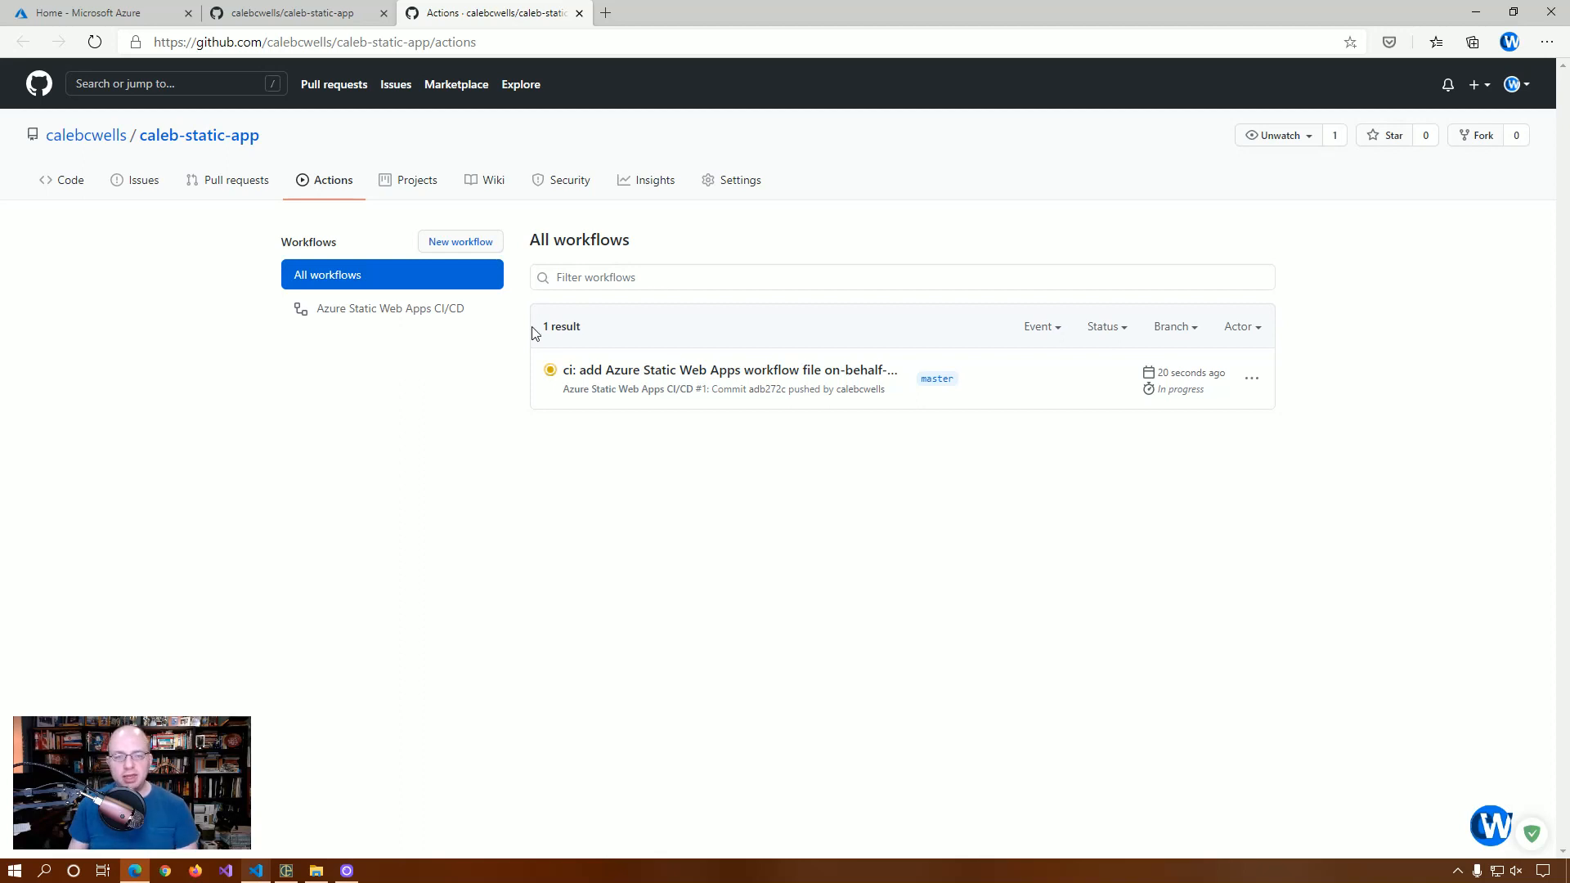
{"action": "left_click", "coordinate": [667, 373]}
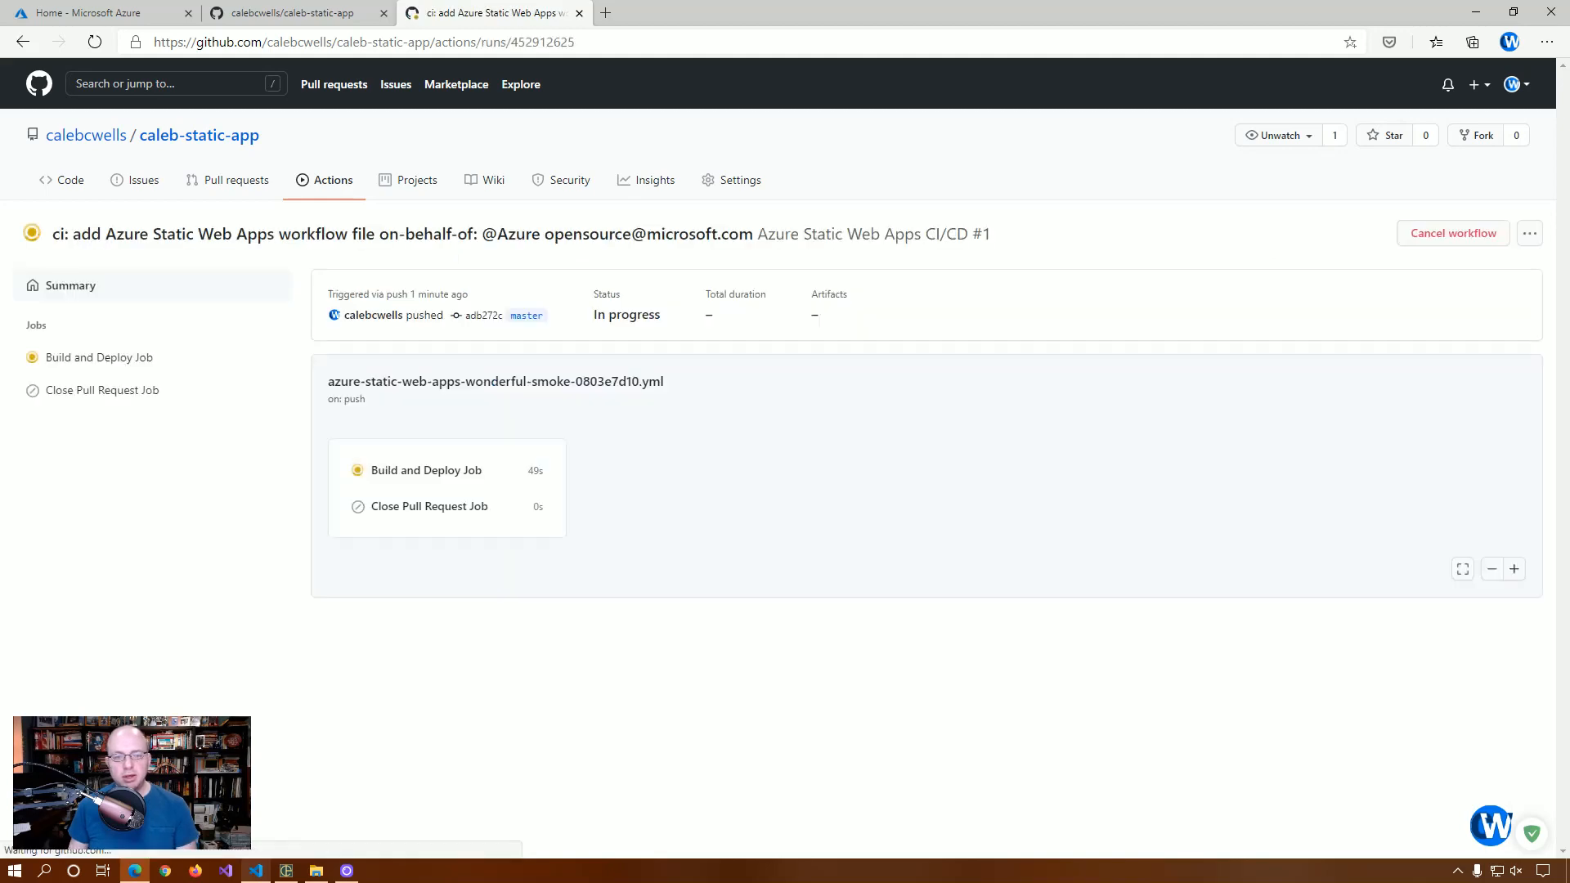
{"action": "left_click", "coordinate": [424, 474]}
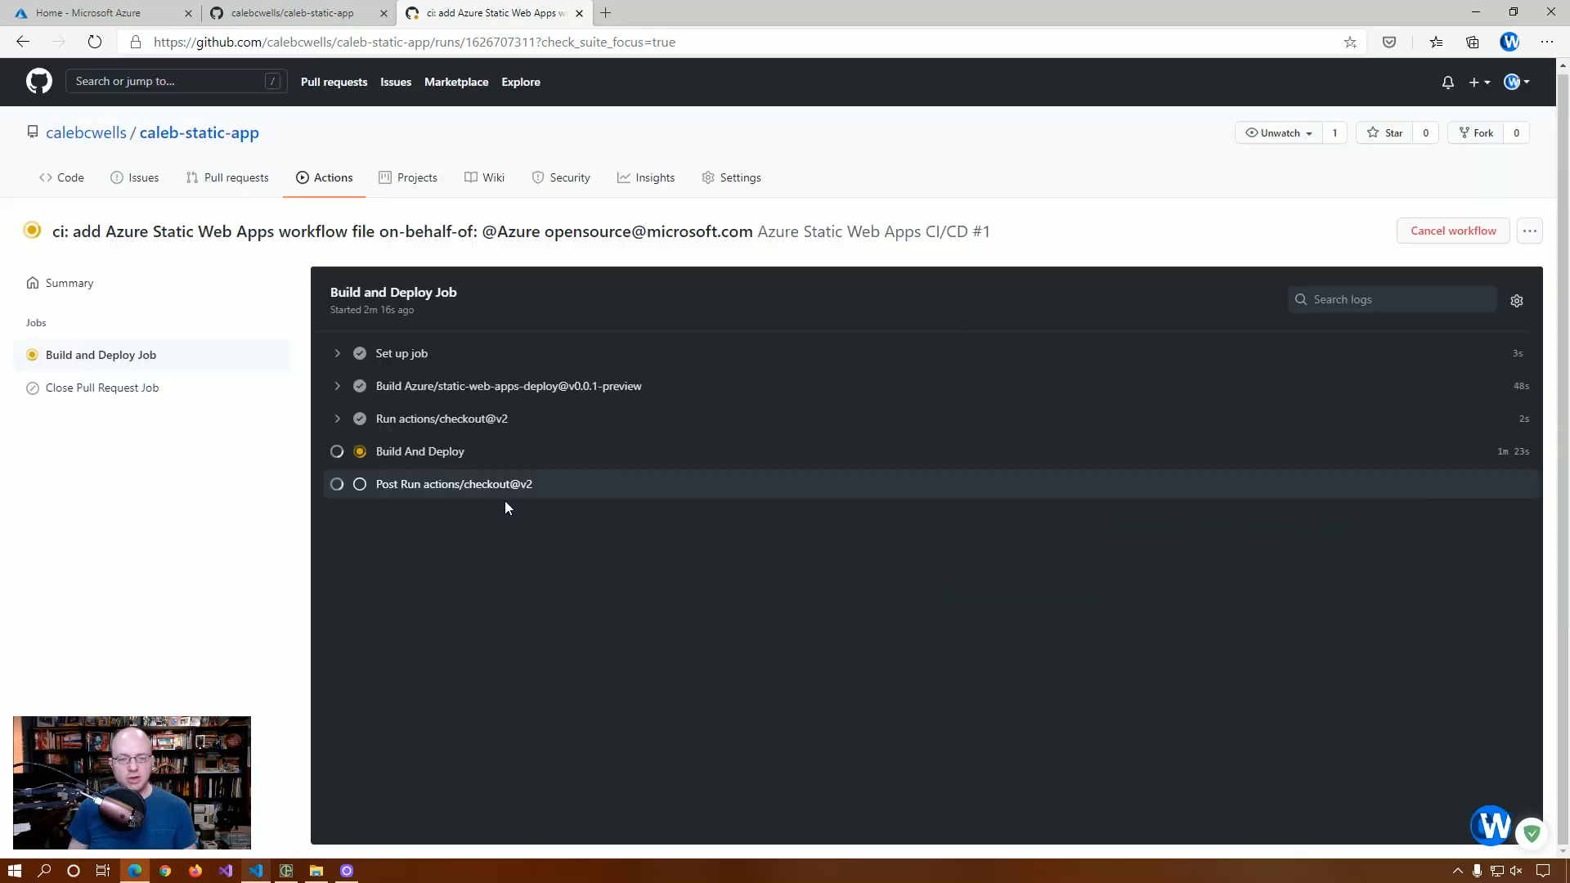
{"action": "left_click", "coordinate": [411, 451]}
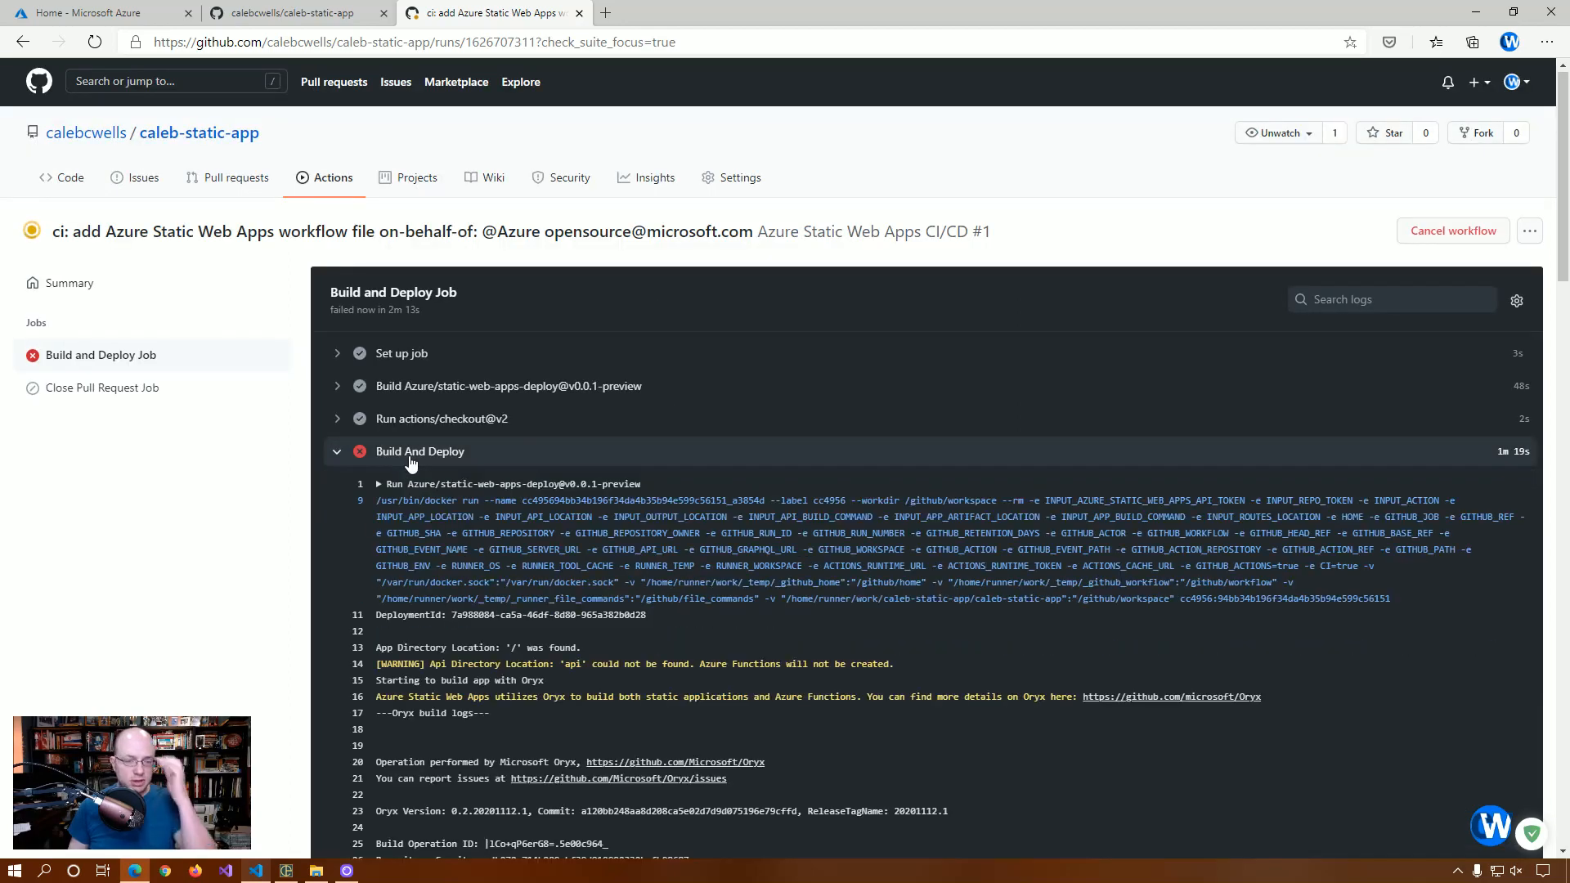
{"action": "scroll", "coordinate": [754, 558], "scroll_direction": "down", "scroll_amount": 20}
{"action": "scroll", "coordinate": [754, 556], "scroll_direction": "down", "scroll_amount": 5}
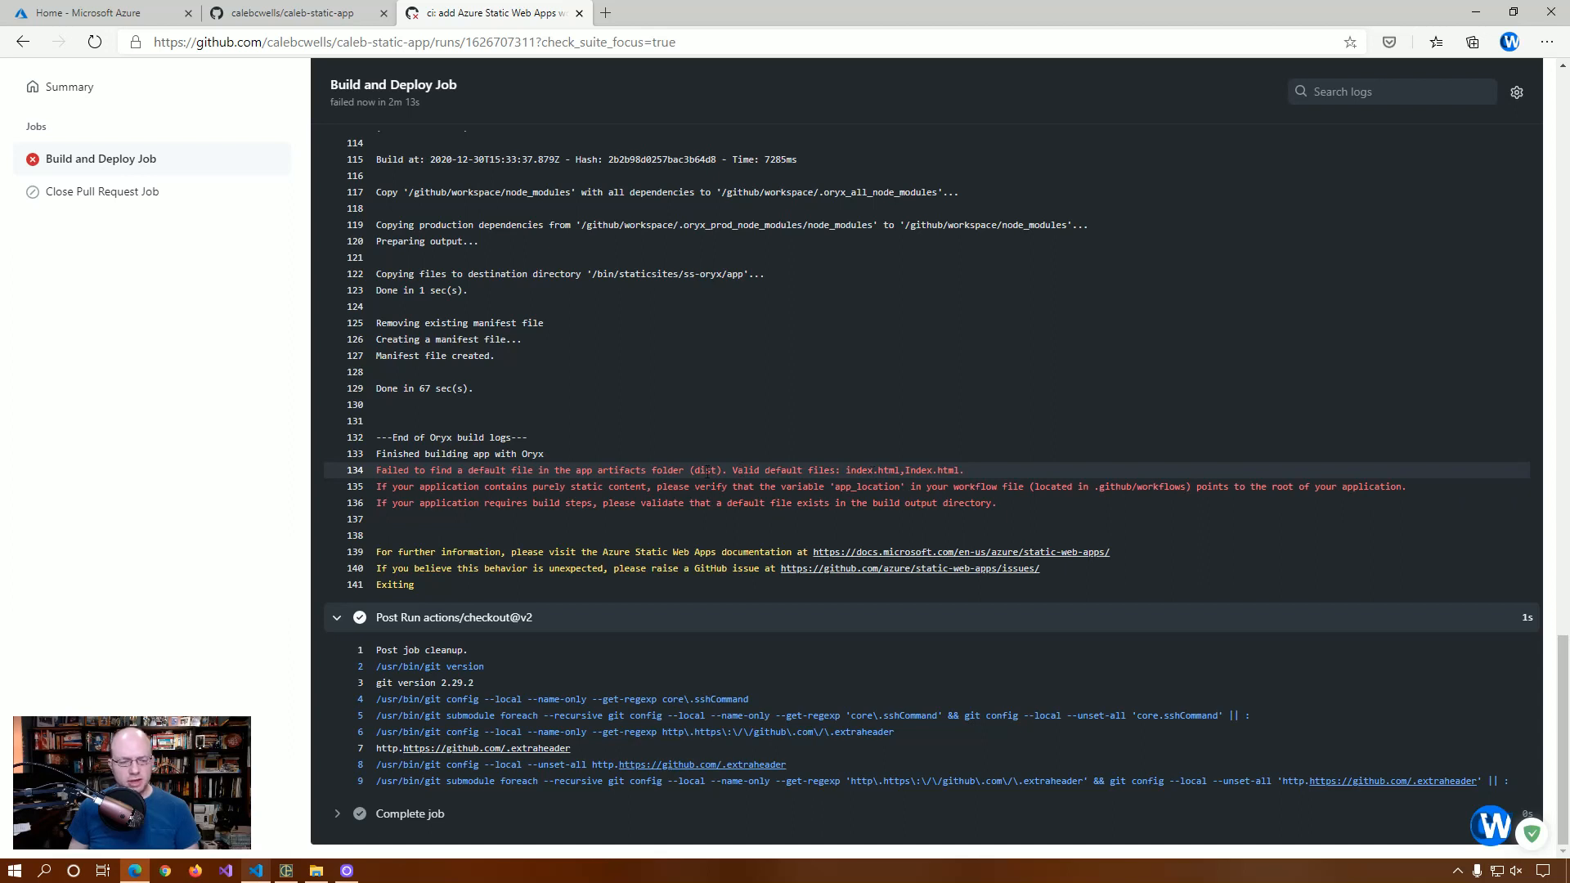
Step: Switch to Visual Studio Code to check the pending source control changes, and launch GitKraken
{"action": "left_click", "coordinate": [255, 871]}
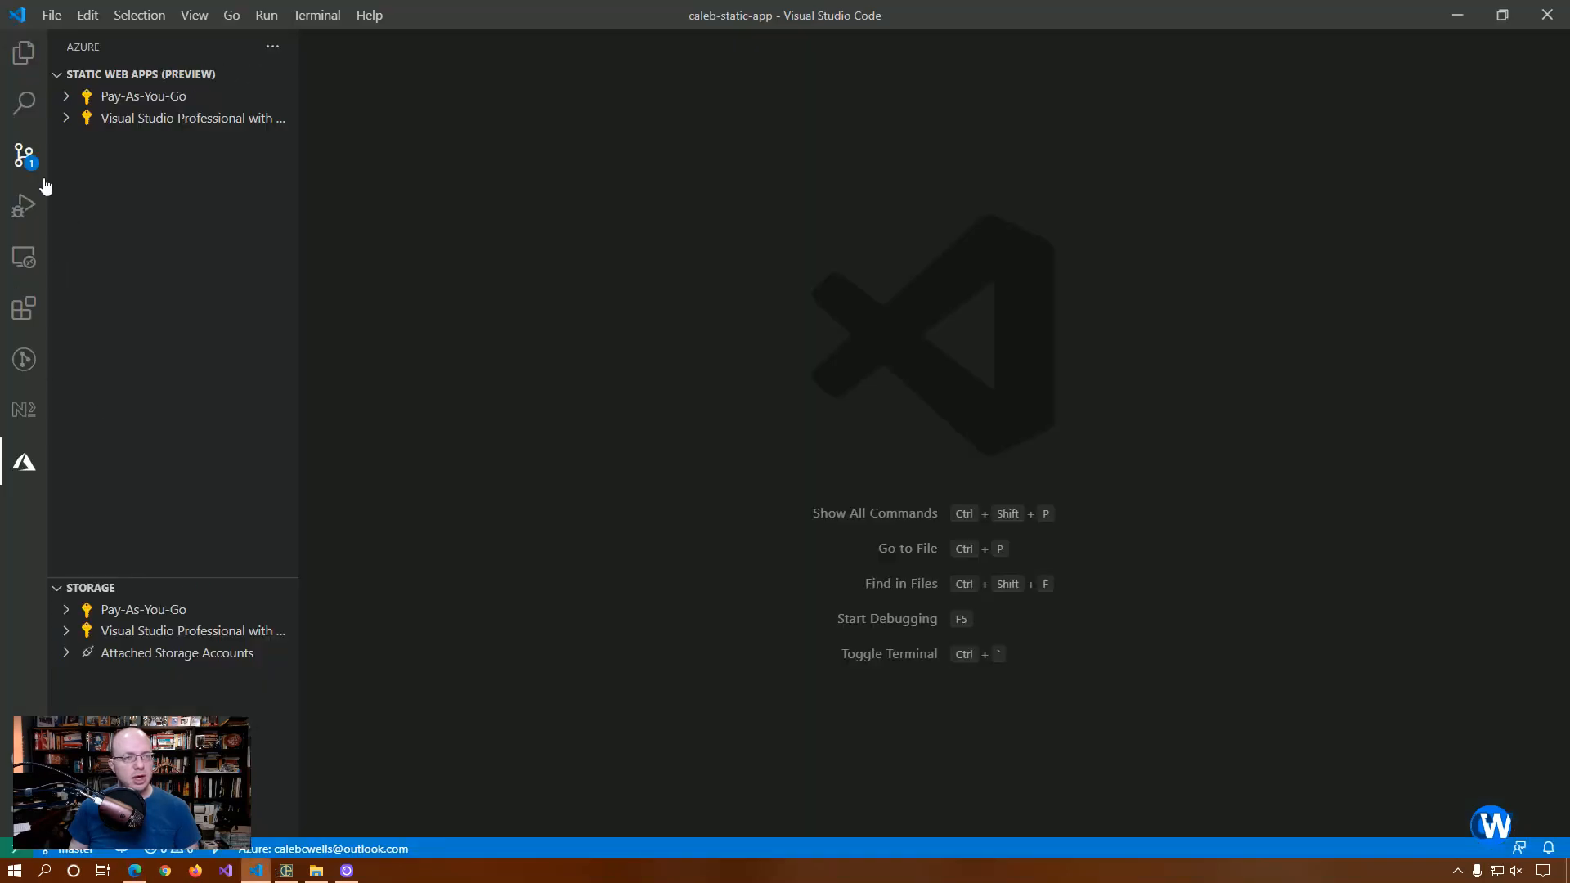
{"action": "left_click", "coordinate": [29, 157]}
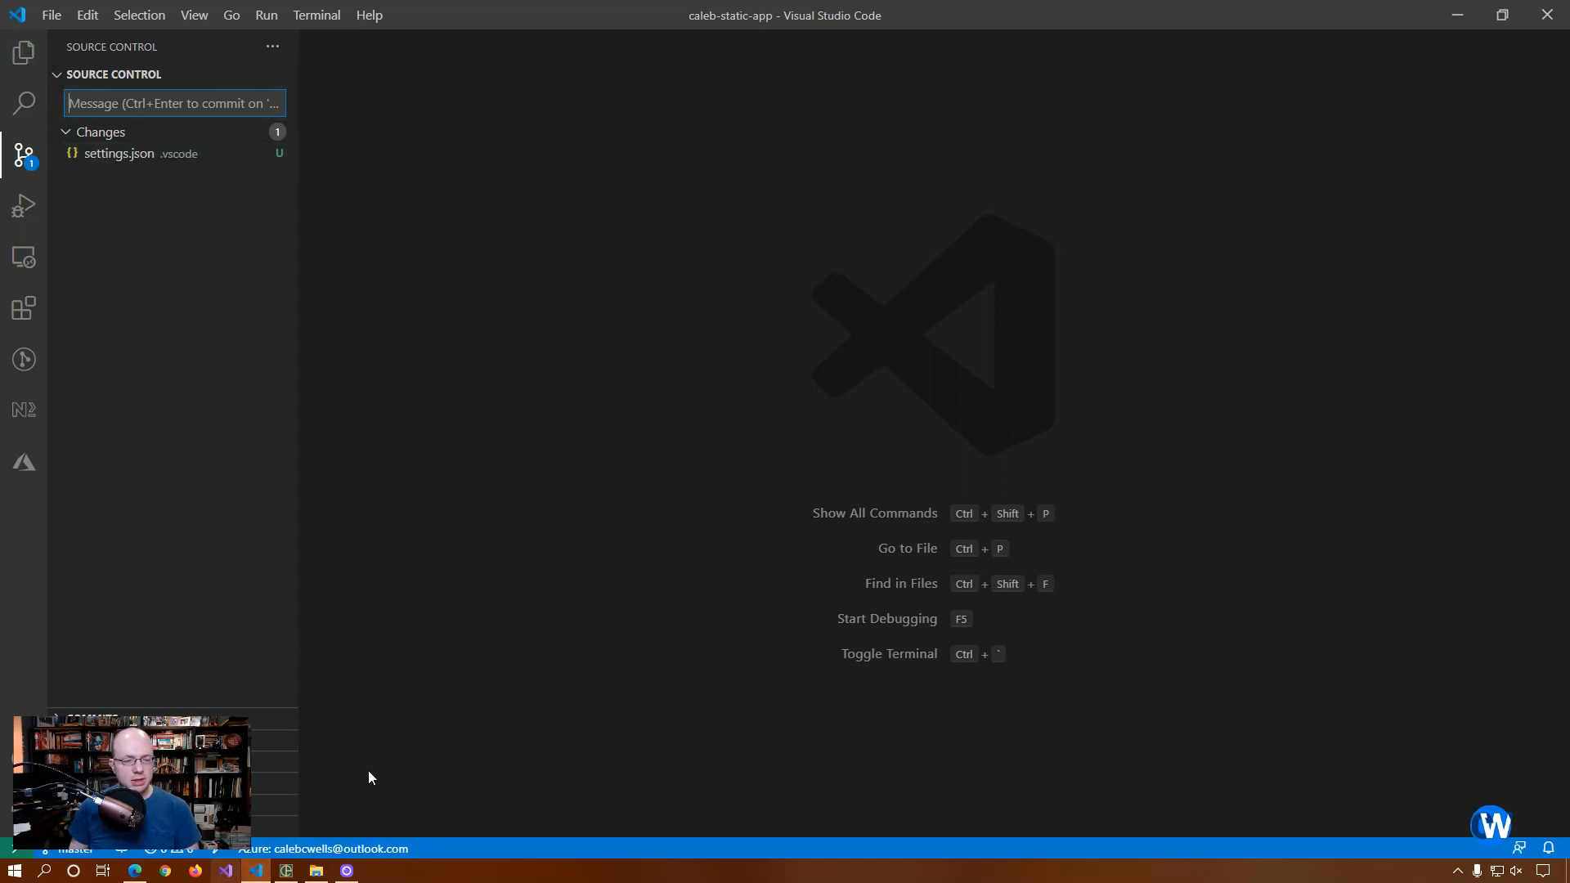
{"action": "key", "text": "super+Tab"}
{"action": "type", "text": "gitk"}
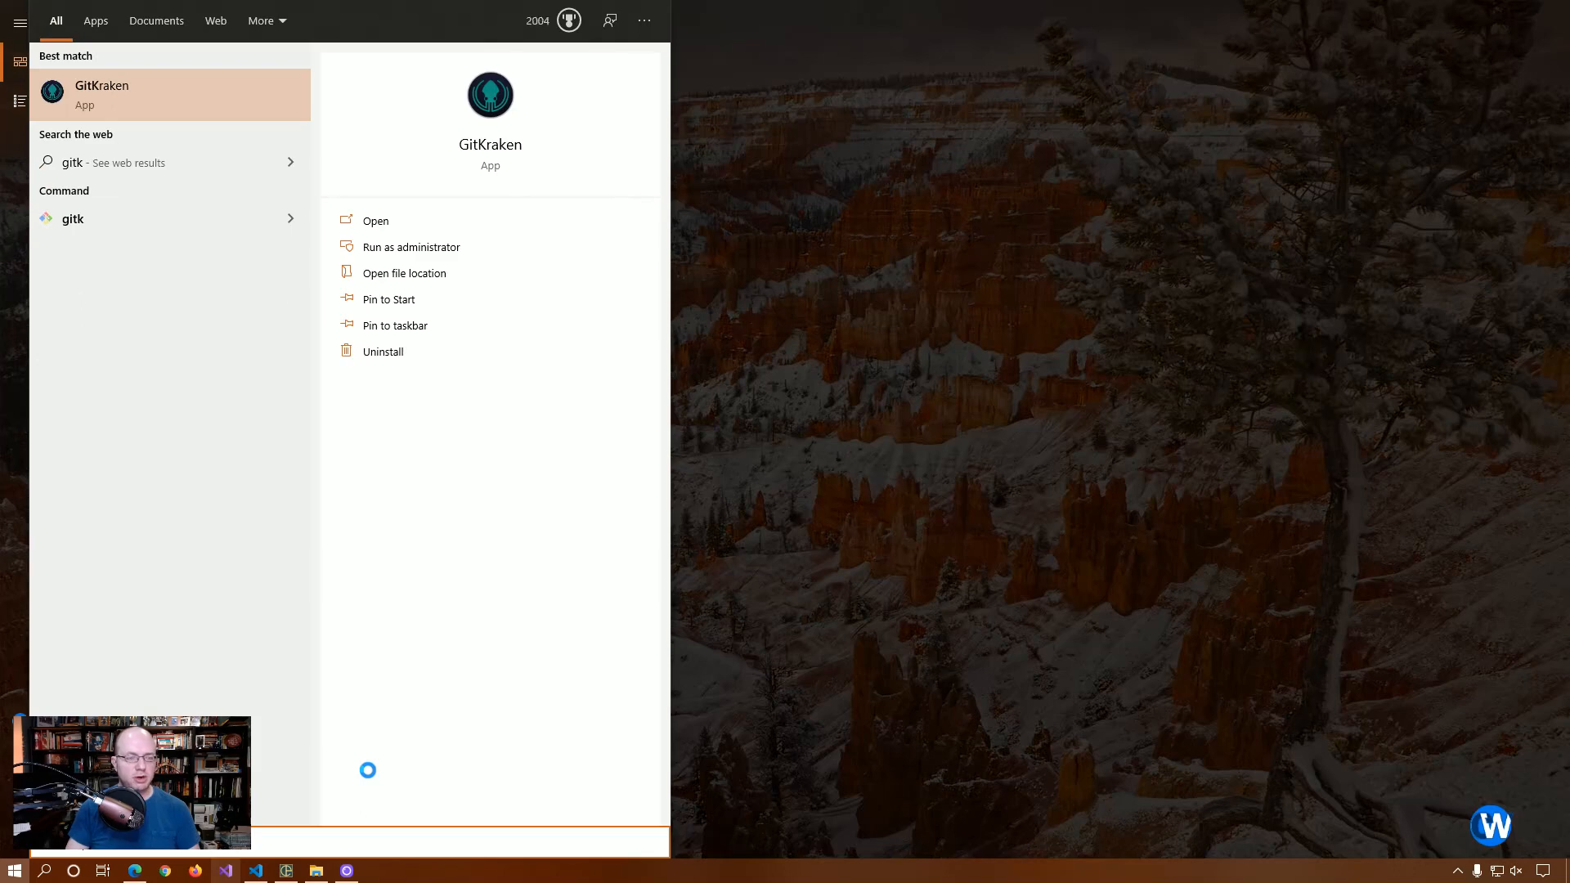
{"action": "key", "text": "Return"}
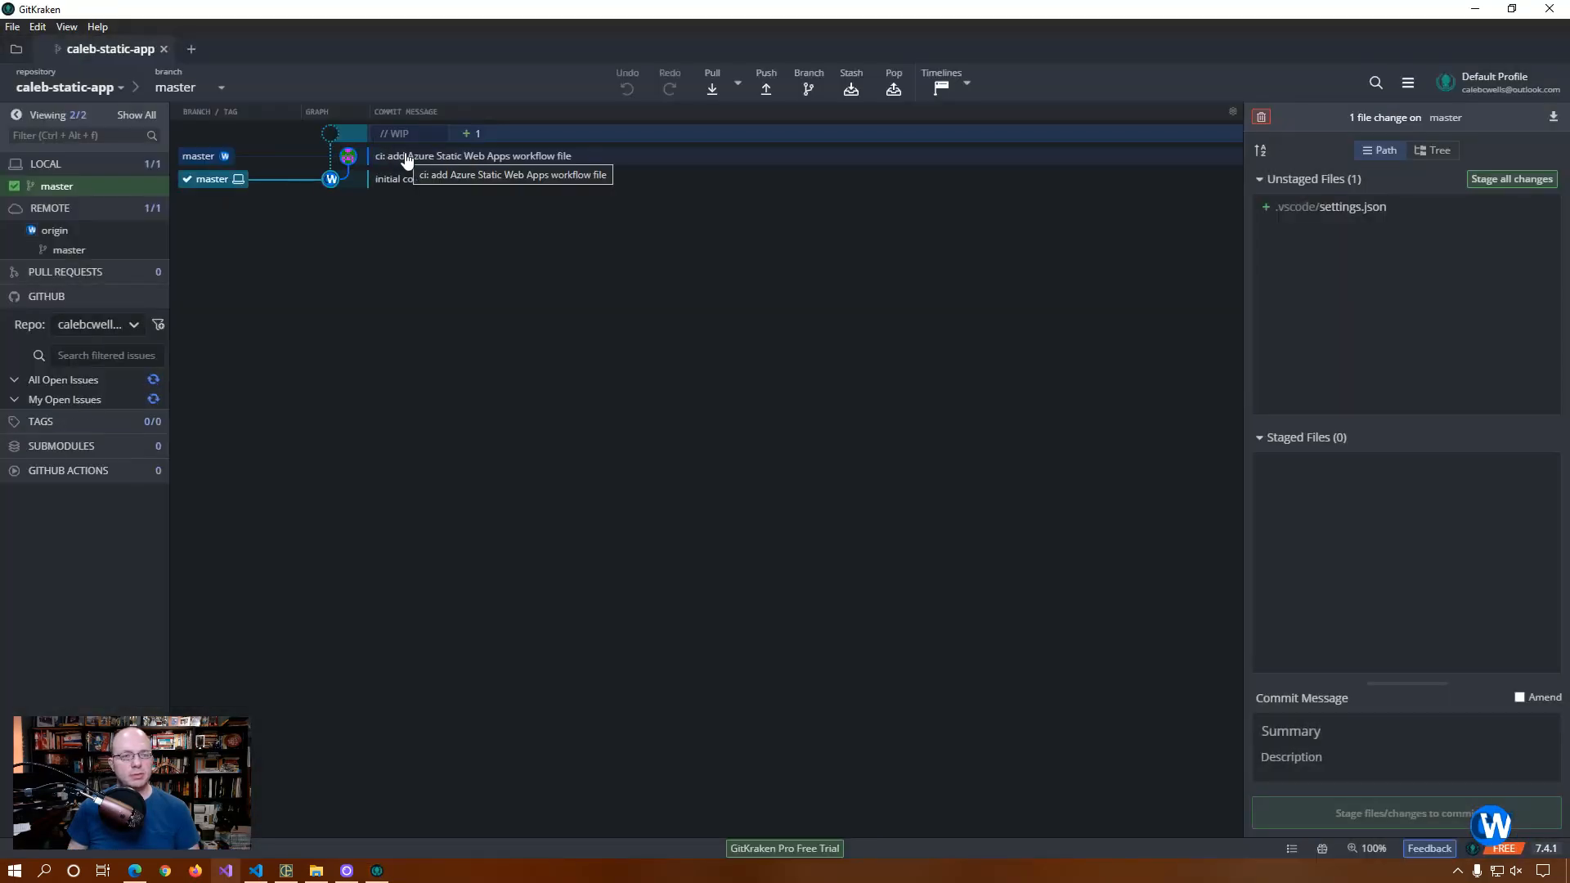
Step: Inspect the commit that adds the Azure Static Web Apps workflow file and the unstaged .vscode/settings.json diff
{"action": "left_click", "coordinate": [407, 158]}
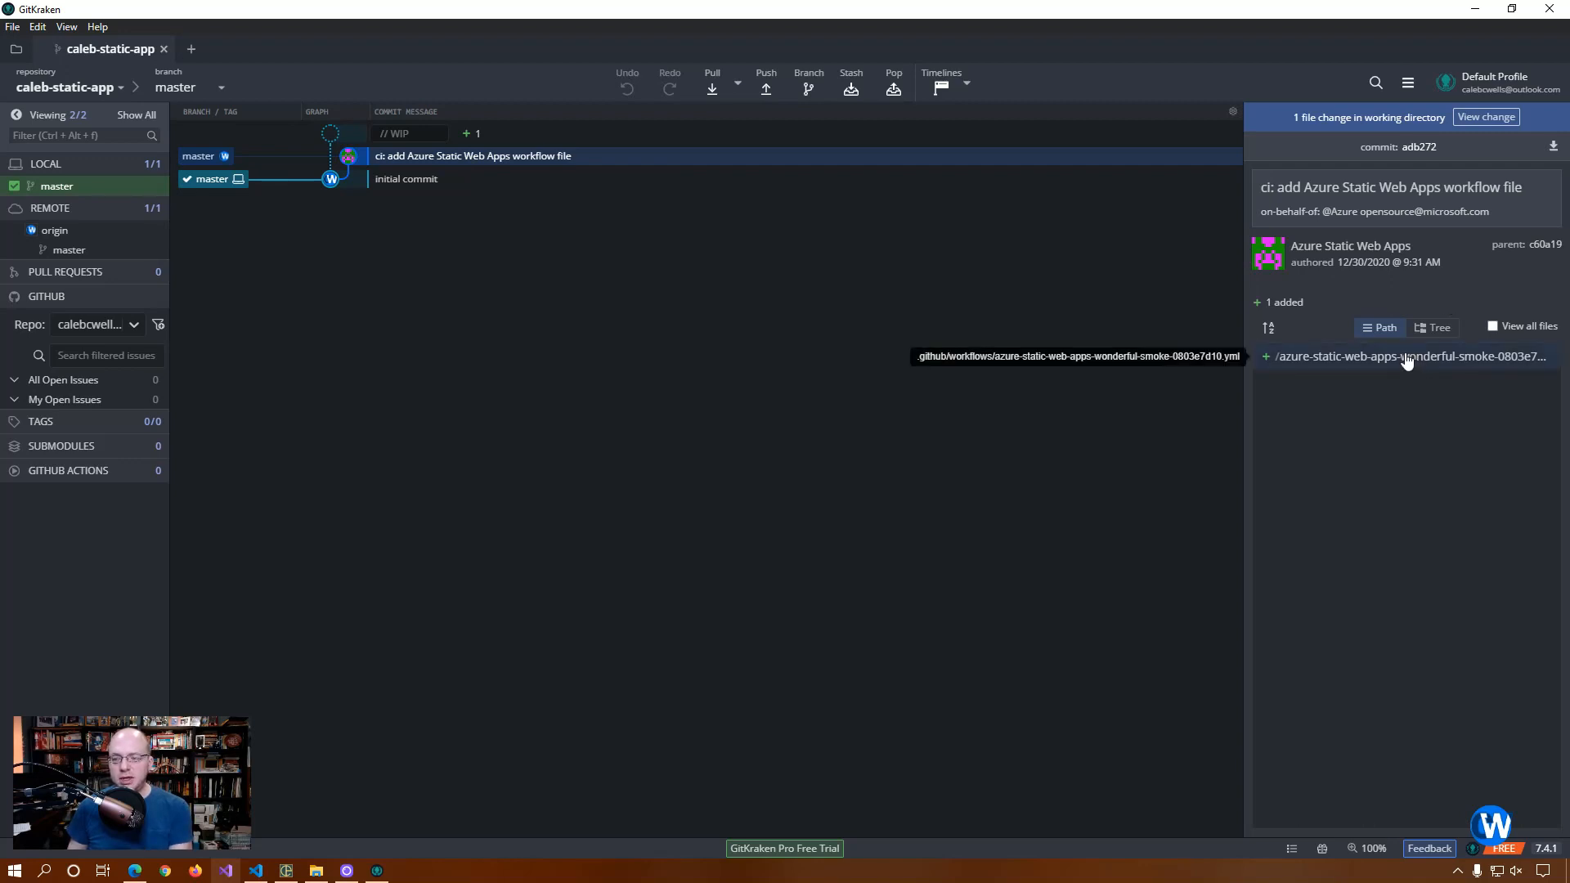
{"action": "left_click", "coordinate": [423, 134]}
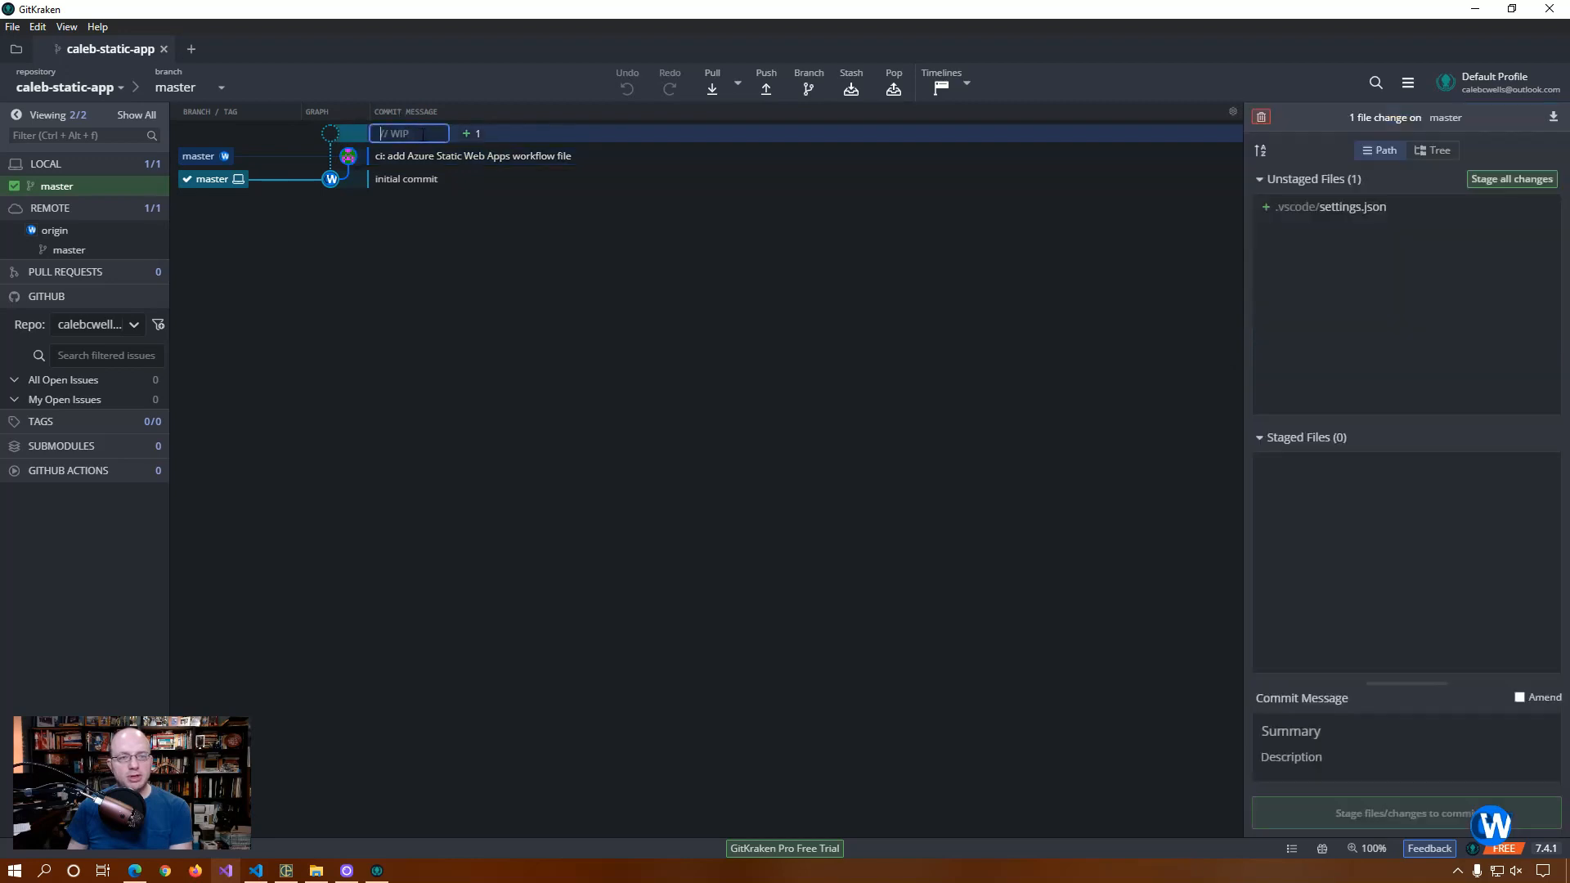
{"action": "left_click", "coordinate": [1354, 208]}
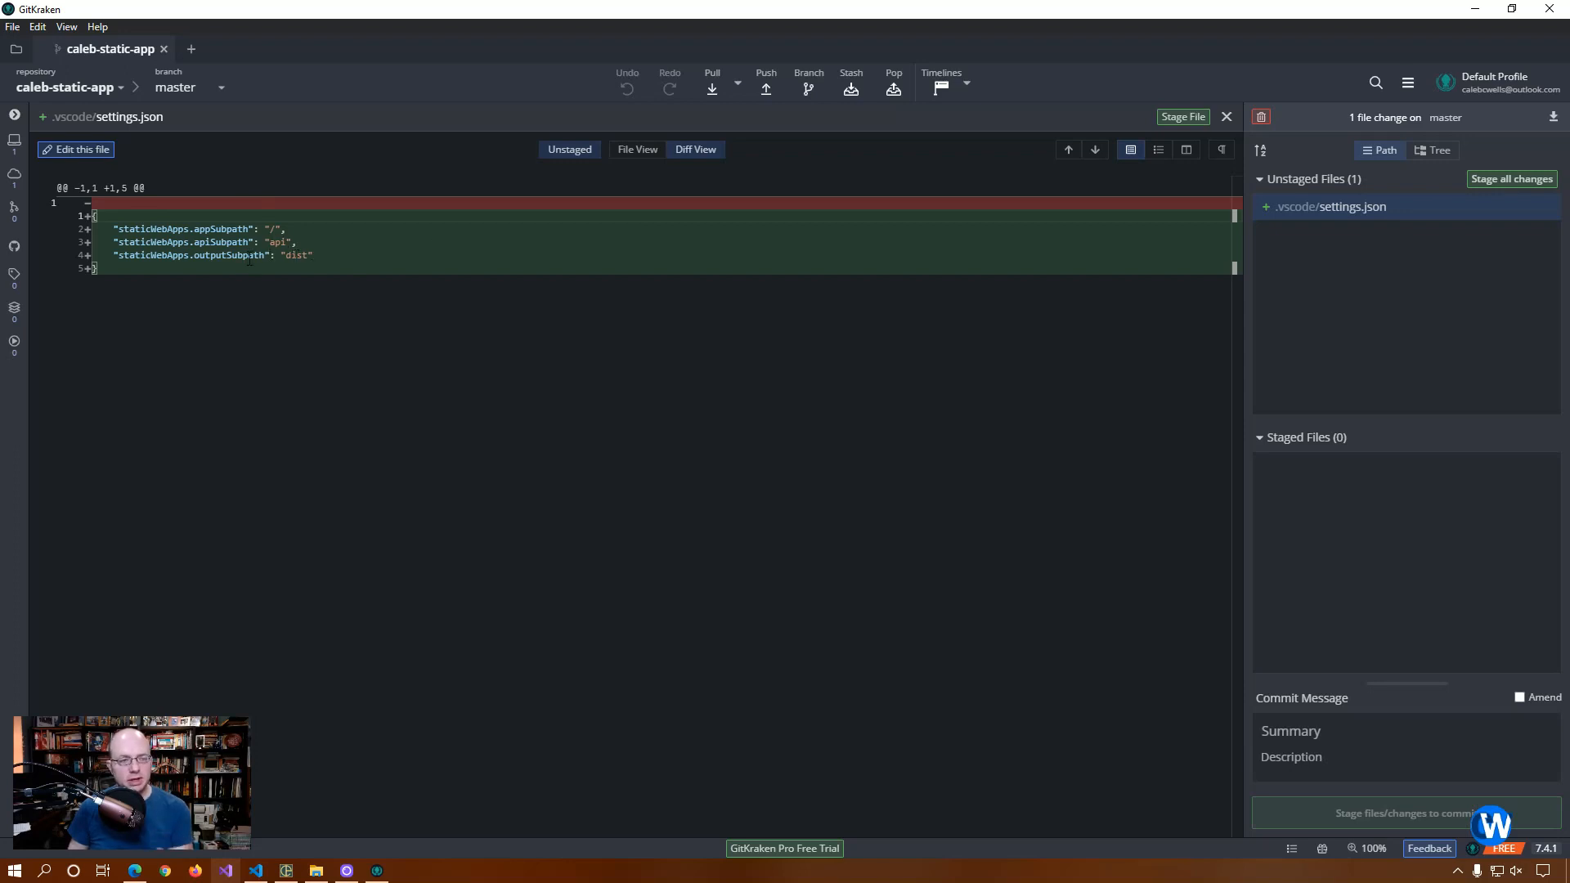
Step: Switch to Visual Studio Code and open settings.json in the .vscode folder to examine the static web app paths
{"action": "key", "text": "alt+Tab"}
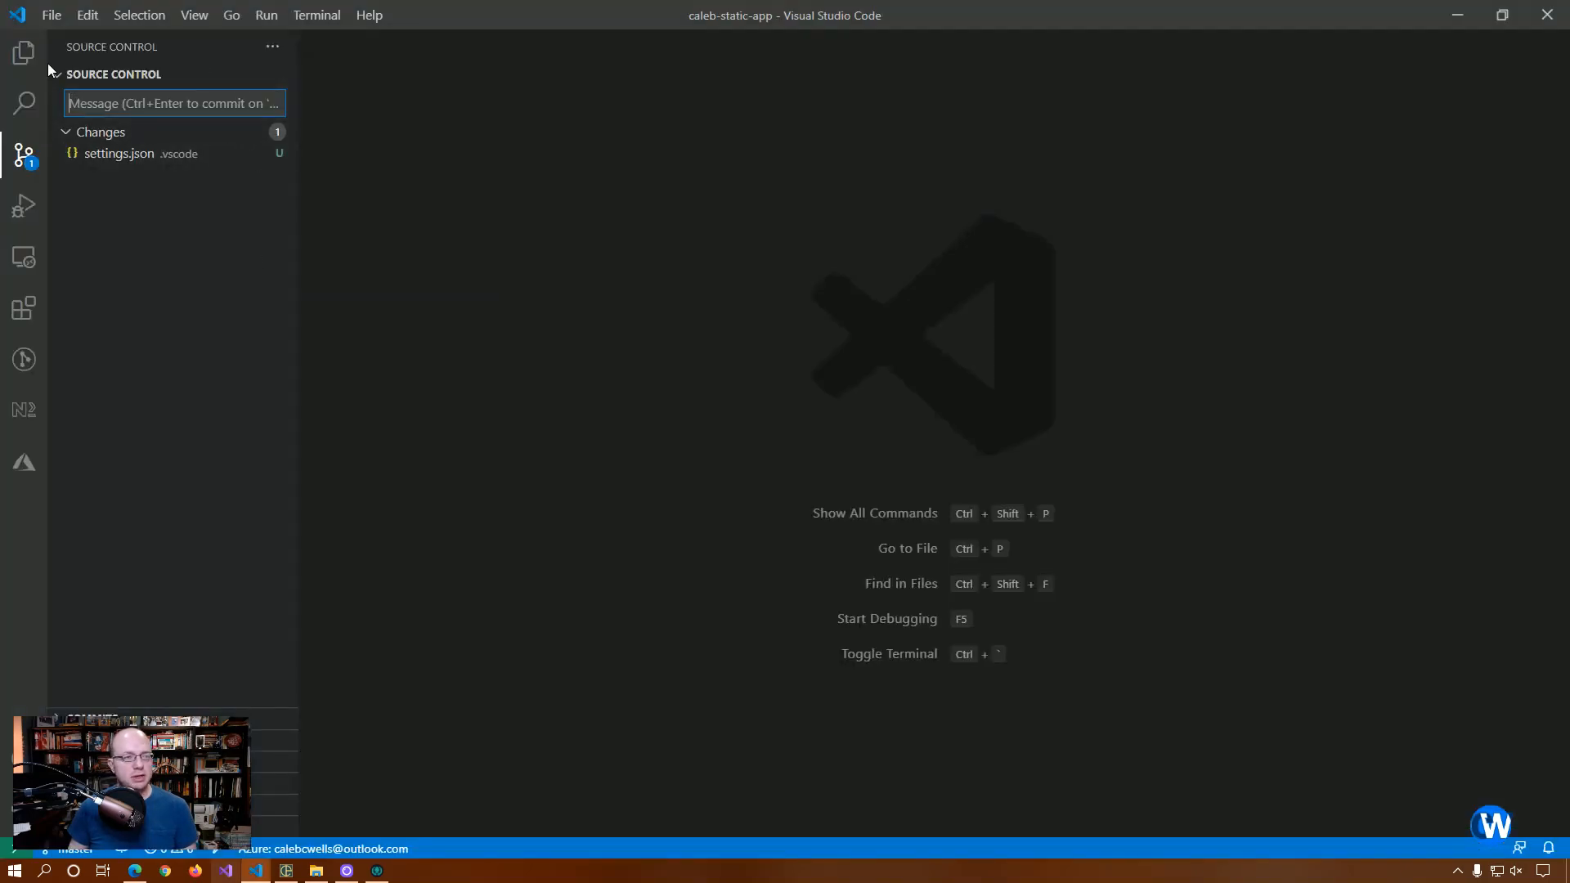
{"action": "left_click", "coordinate": [24, 54]}
{"action": "left_click", "coordinate": [70, 119]}
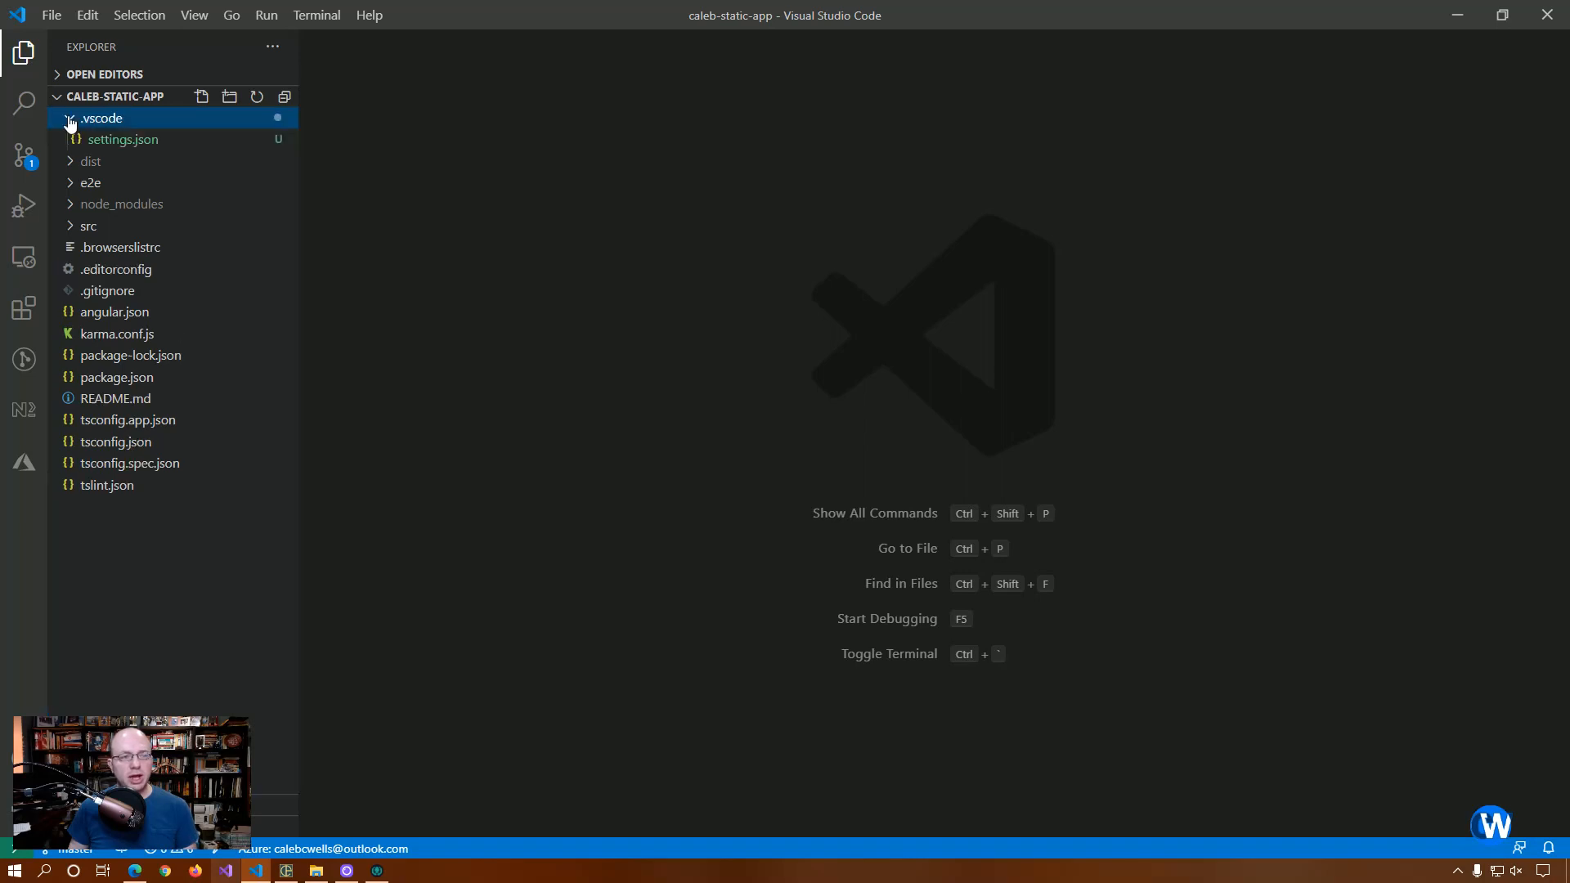
{"action": "left_click", "coordinate": [121, 140]}
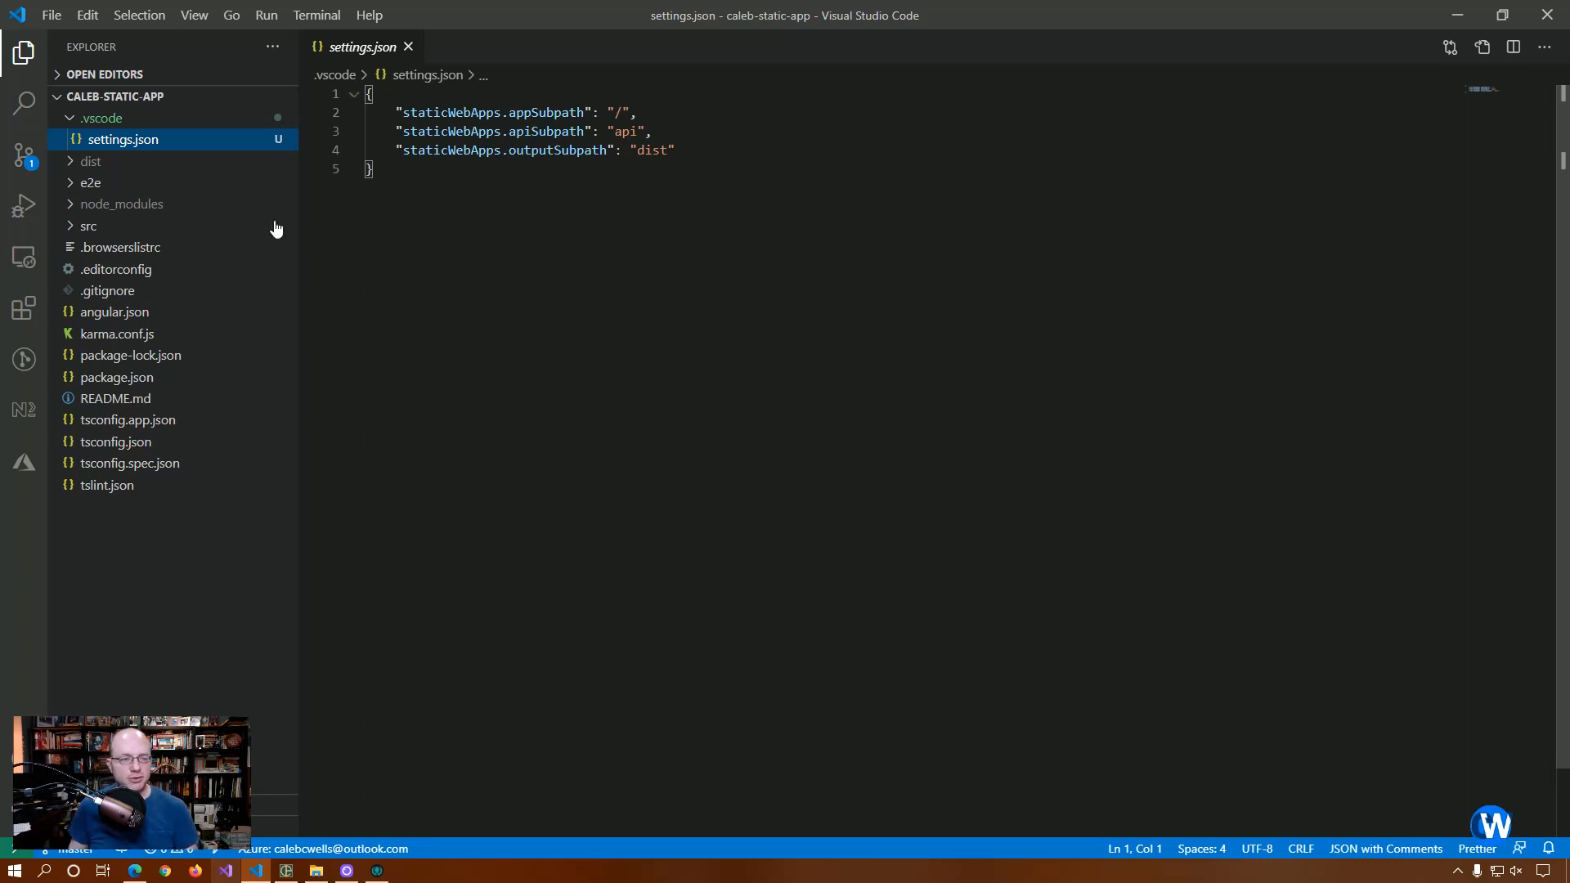
Step: Set the build outputPath in angular.json to "dist" and save the file
{"action": "left_click", "coordinate": [103, 319]}
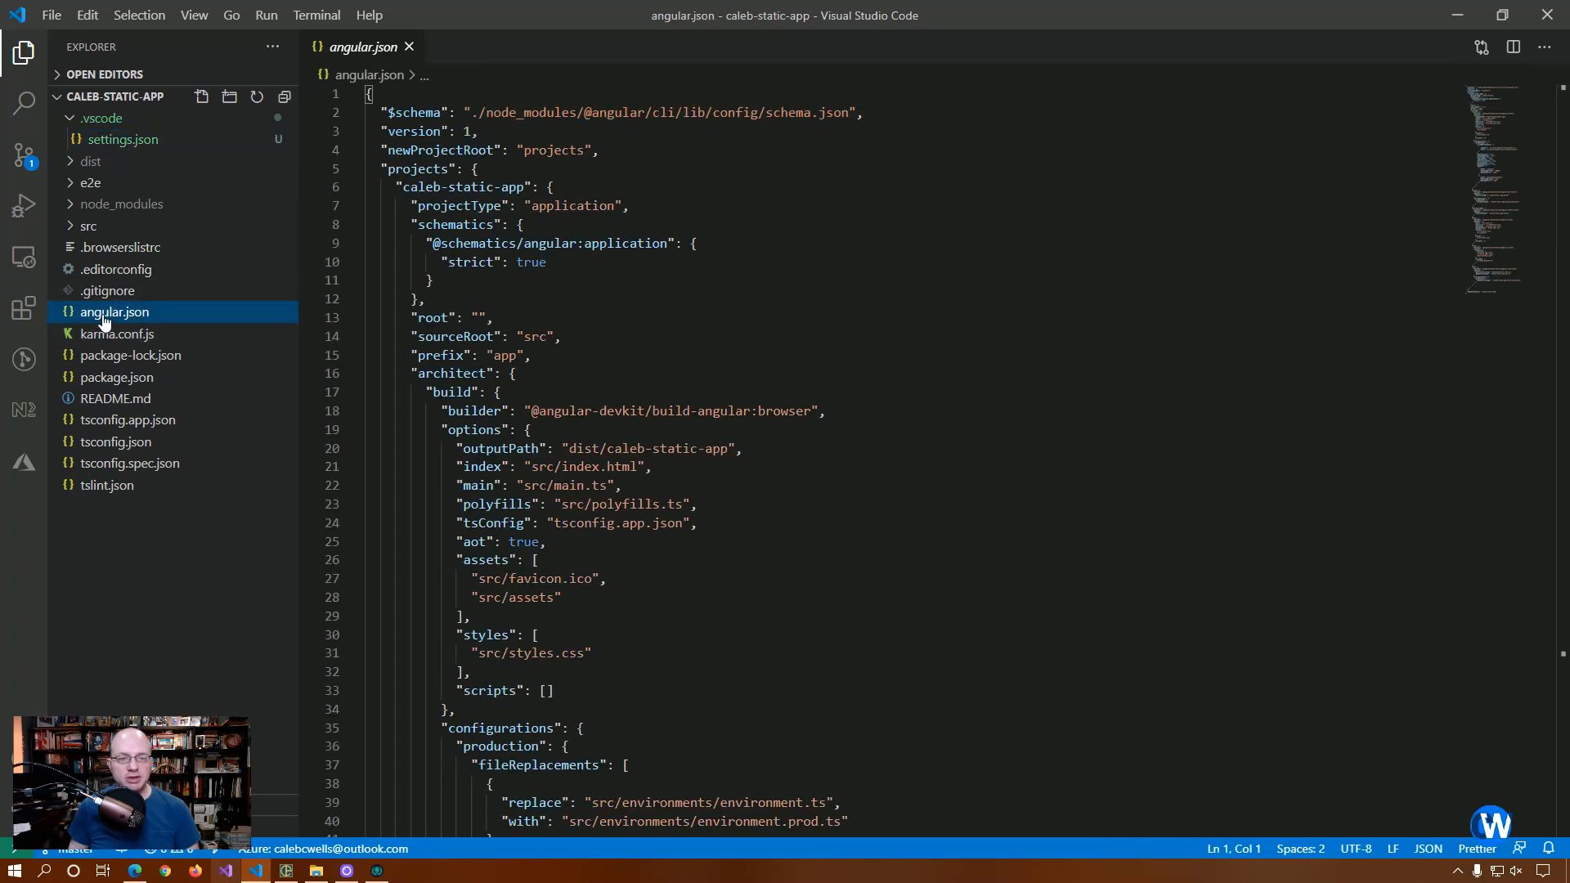
{"action": "left_click", "coordinate": [732, 466]}
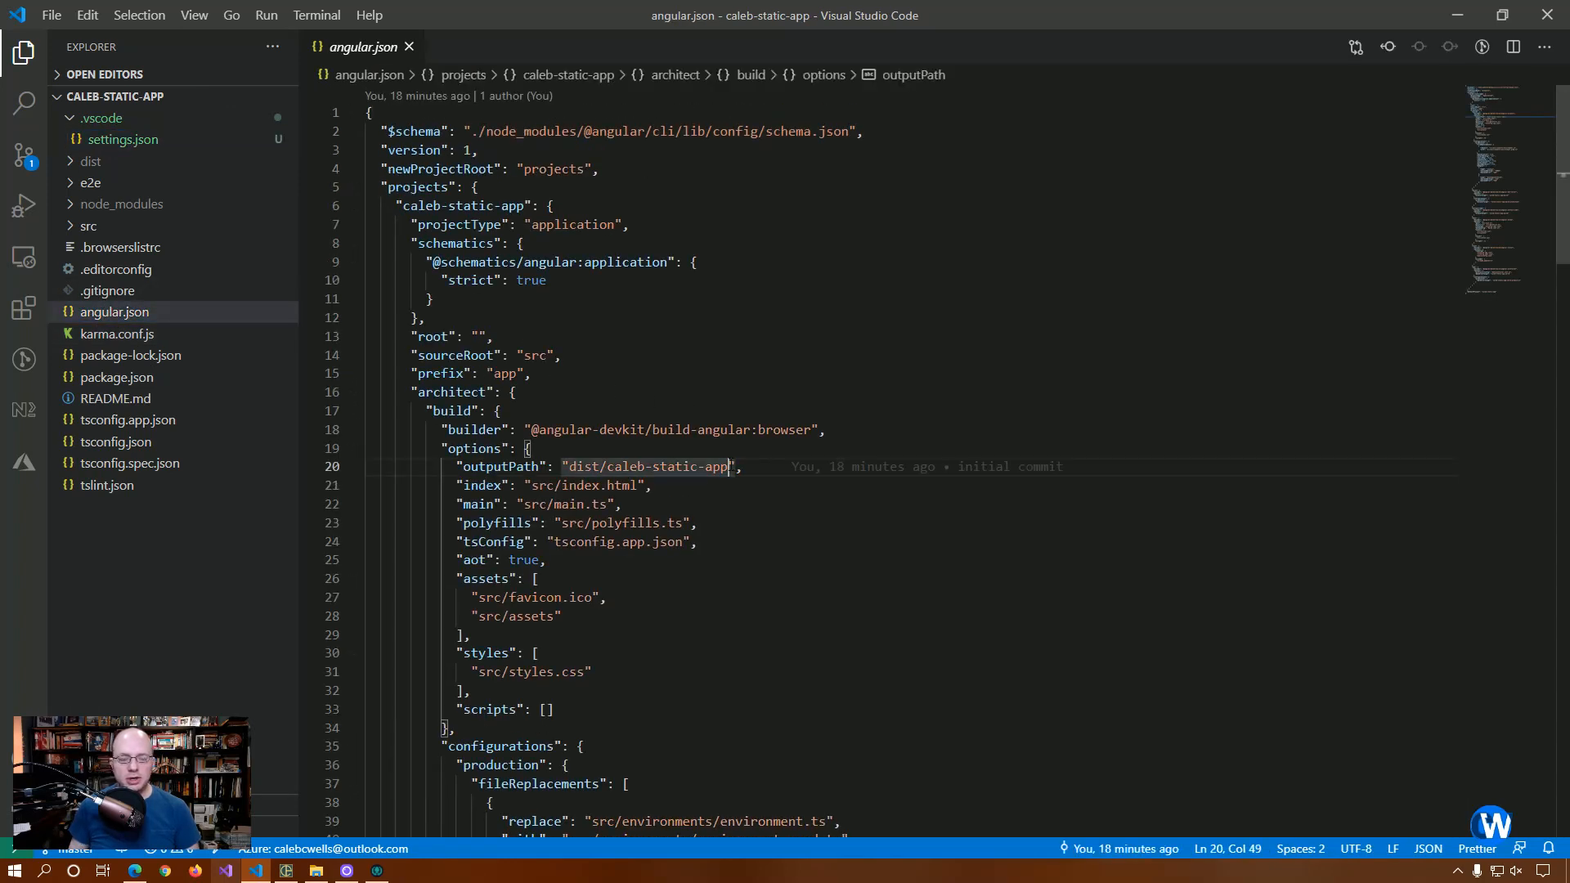
{"action": "key", "text": "BackSpace"}
{"action": "key", "text": "BackSpace"}
{"action": "key", "text": "BackSpace"}
{"action": "key", "text": "BackSpace"}
{"action": "key", "text": "BackSpace"}
{"action": "key", "text": "BackSpace"}
{"action": "key", "text": "BackSpace"}
{"action": "key", "text": "BackSpace"}
{"action": "key", "text": "BackSpace"}
{"action": "key", "text": "BackSpace"}
{"action": "key", "text": "BackSpace"}
{"action": "key", "text": "BackSpace"}
{"action": "key", "text": "BackSpace"}
{"action": "key", "text": "BackSpace"}
{"action": "key", "text": "BackSpace"}
{"action": "key", "text": "BackSpace"}
{"action": "key", "text": "BackSpace"}
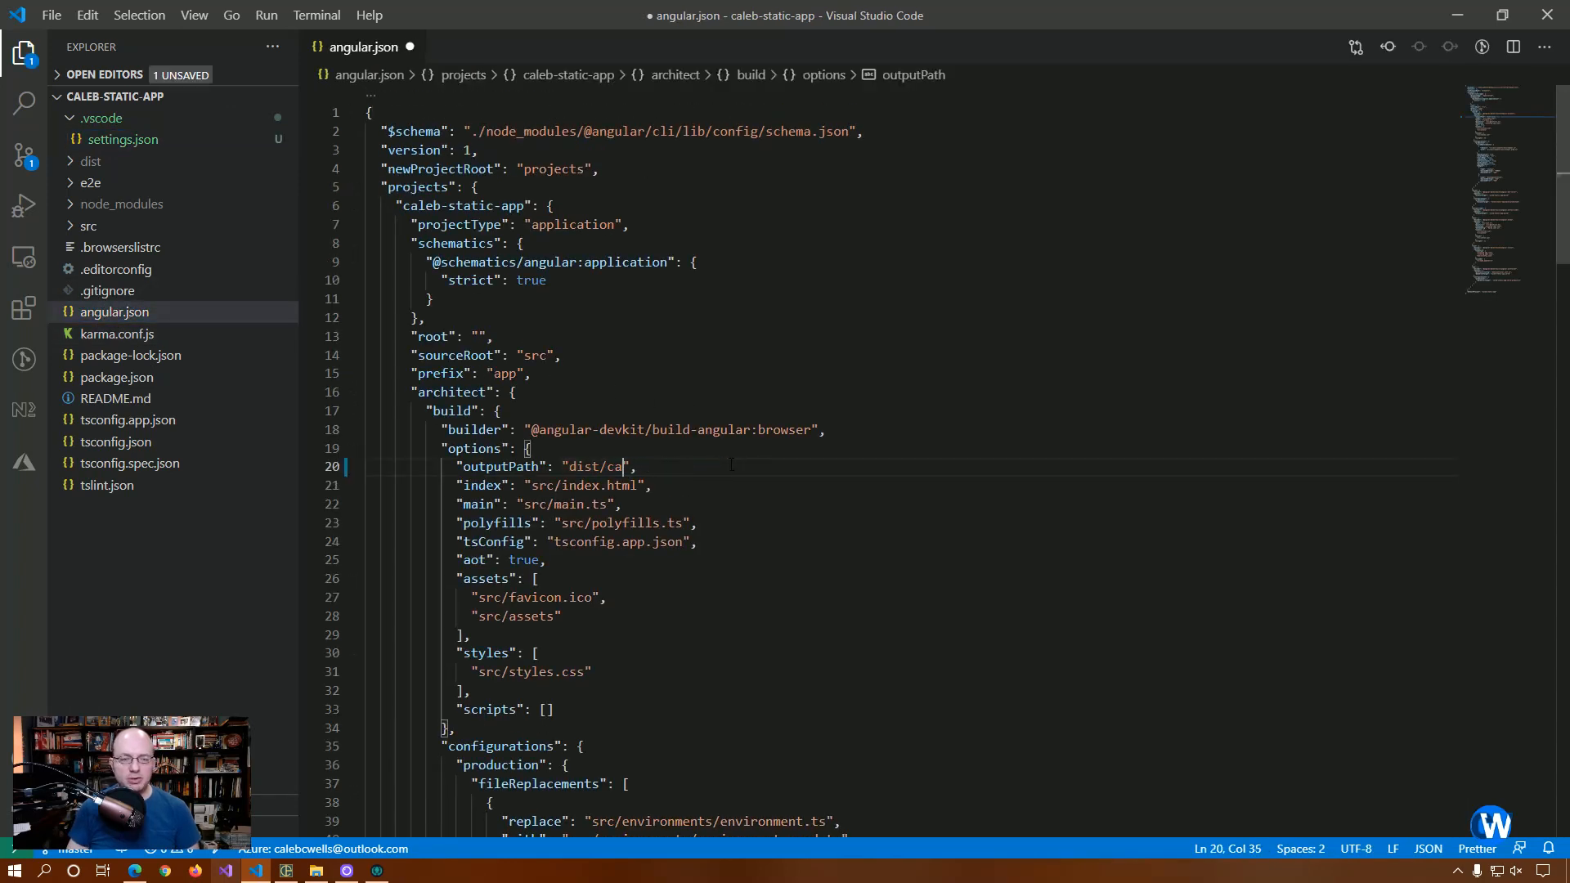
{"action": "key", "text": "ctrl+s"}
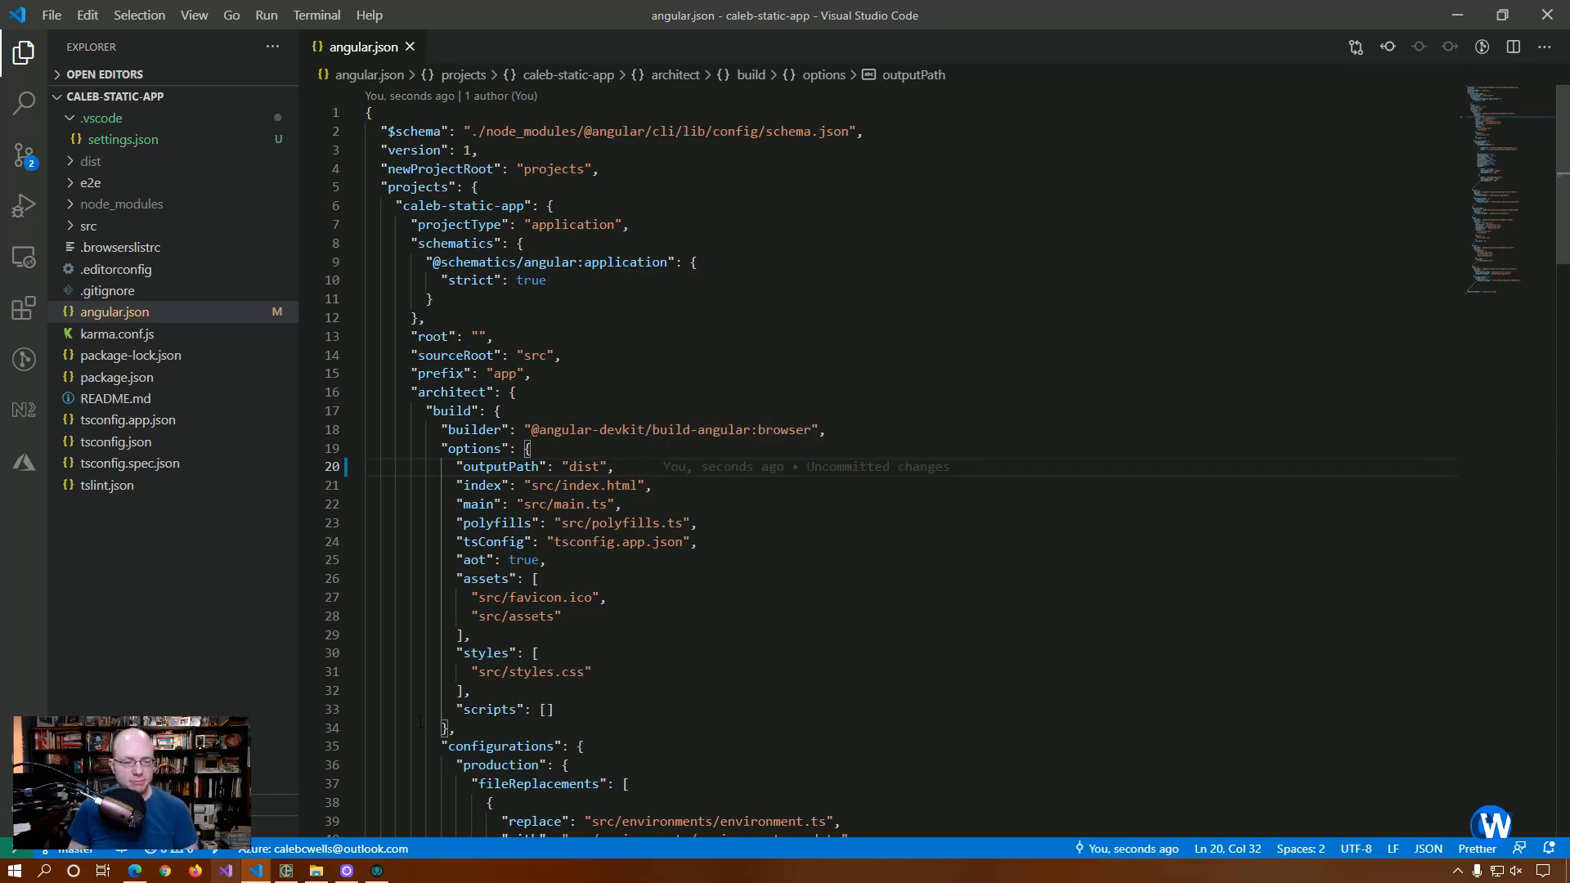
Step: Switch to GitKraken and fast-forward the local master branch to origin/master
{"action": "left_click", "coordinate": [377, 871]}
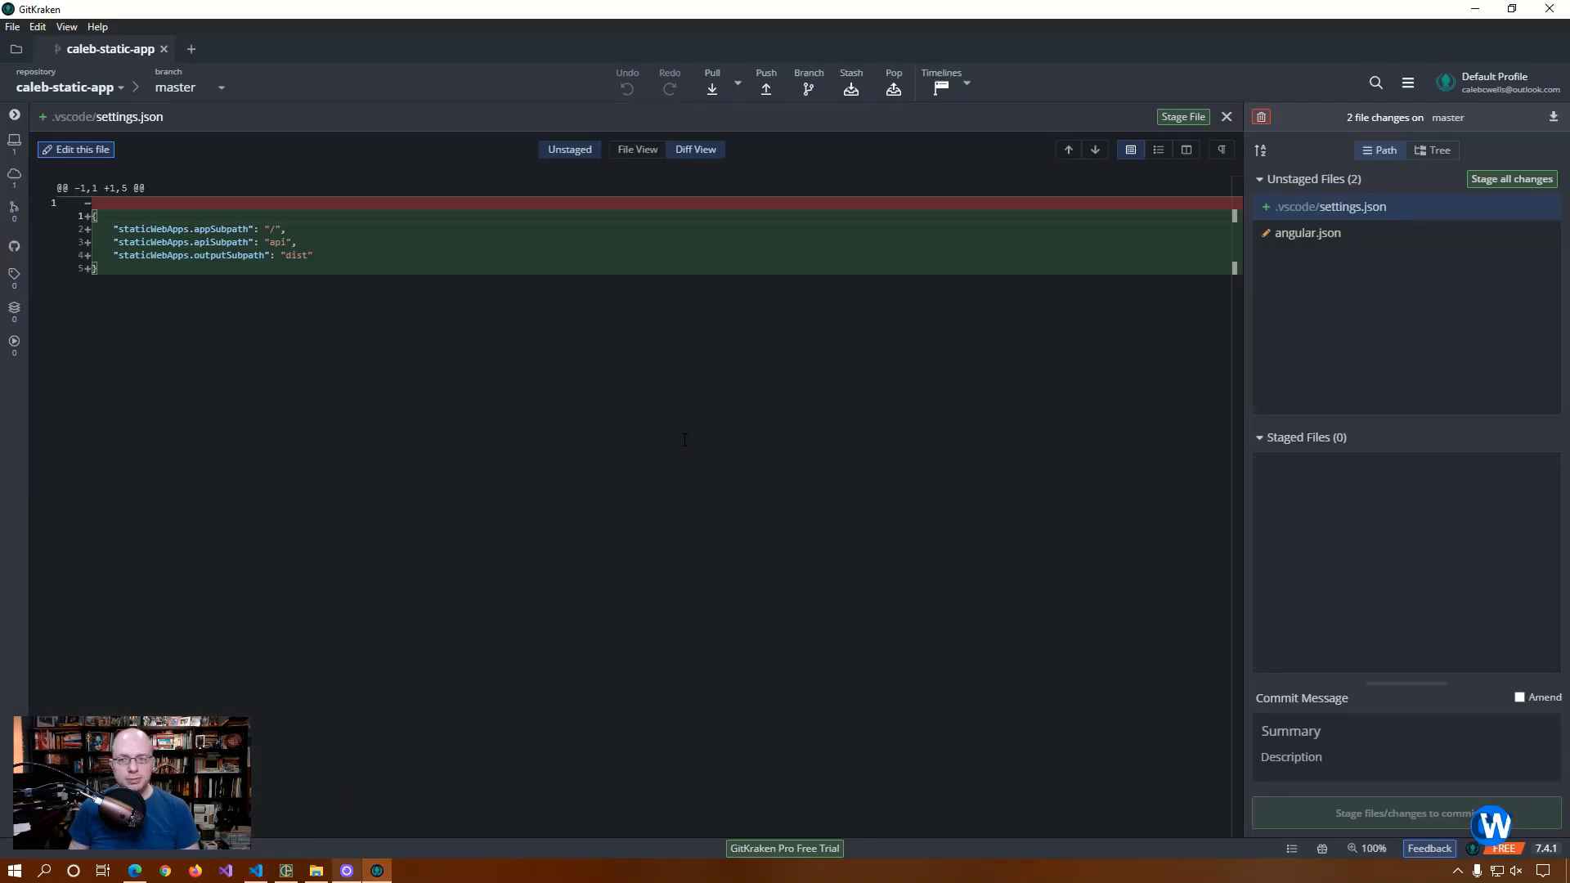
{"action": "left_click", "coordinate": [1316, 207]}
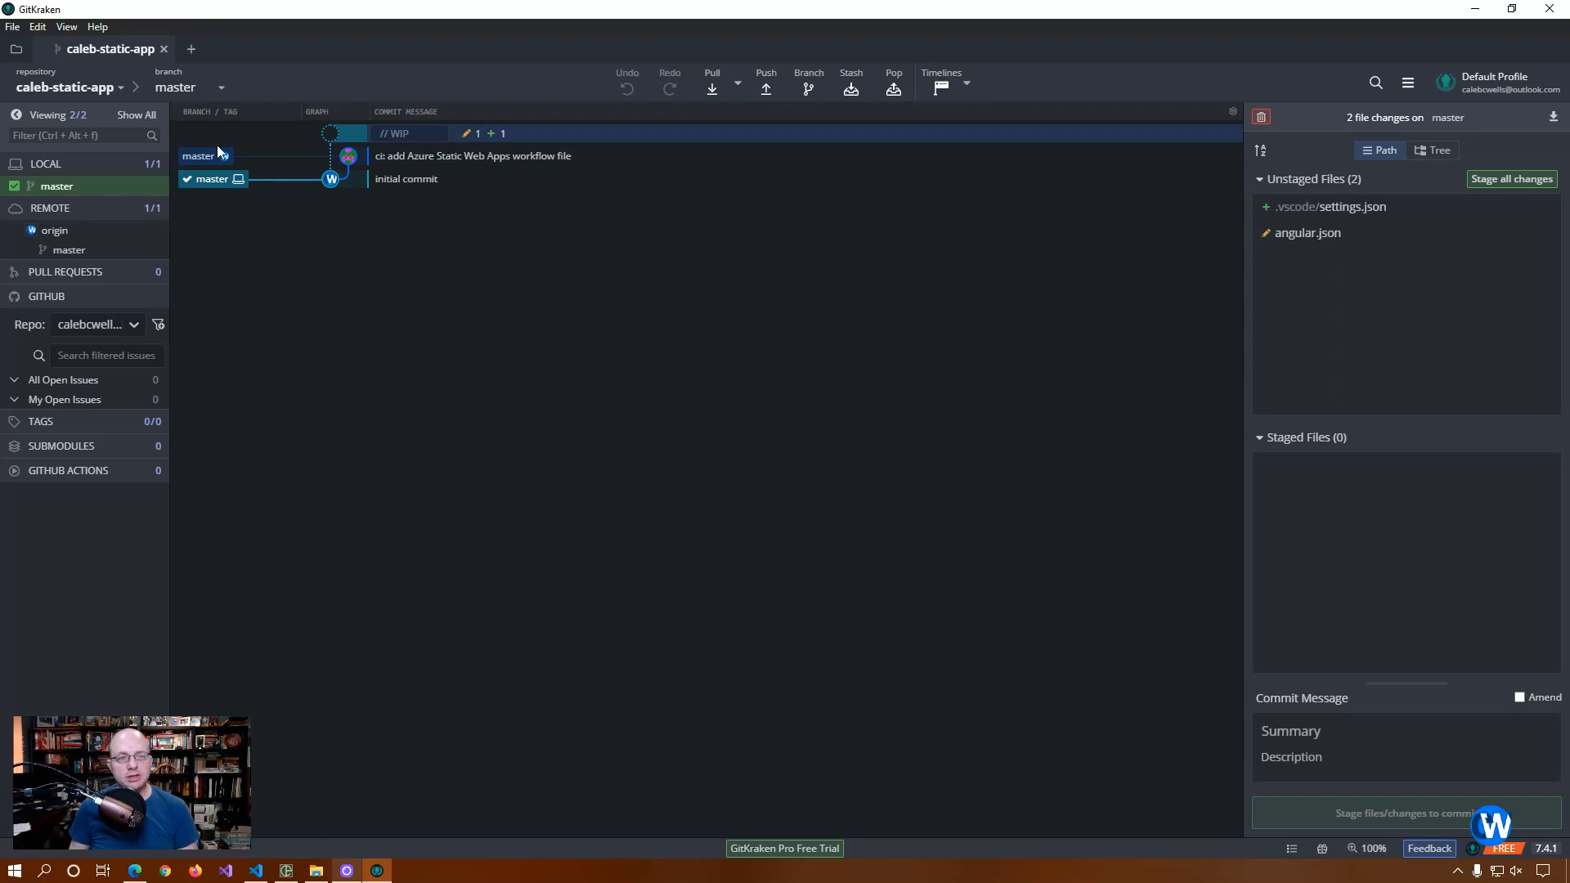
{"action": "right_click", "coordinate": [196, 155]}
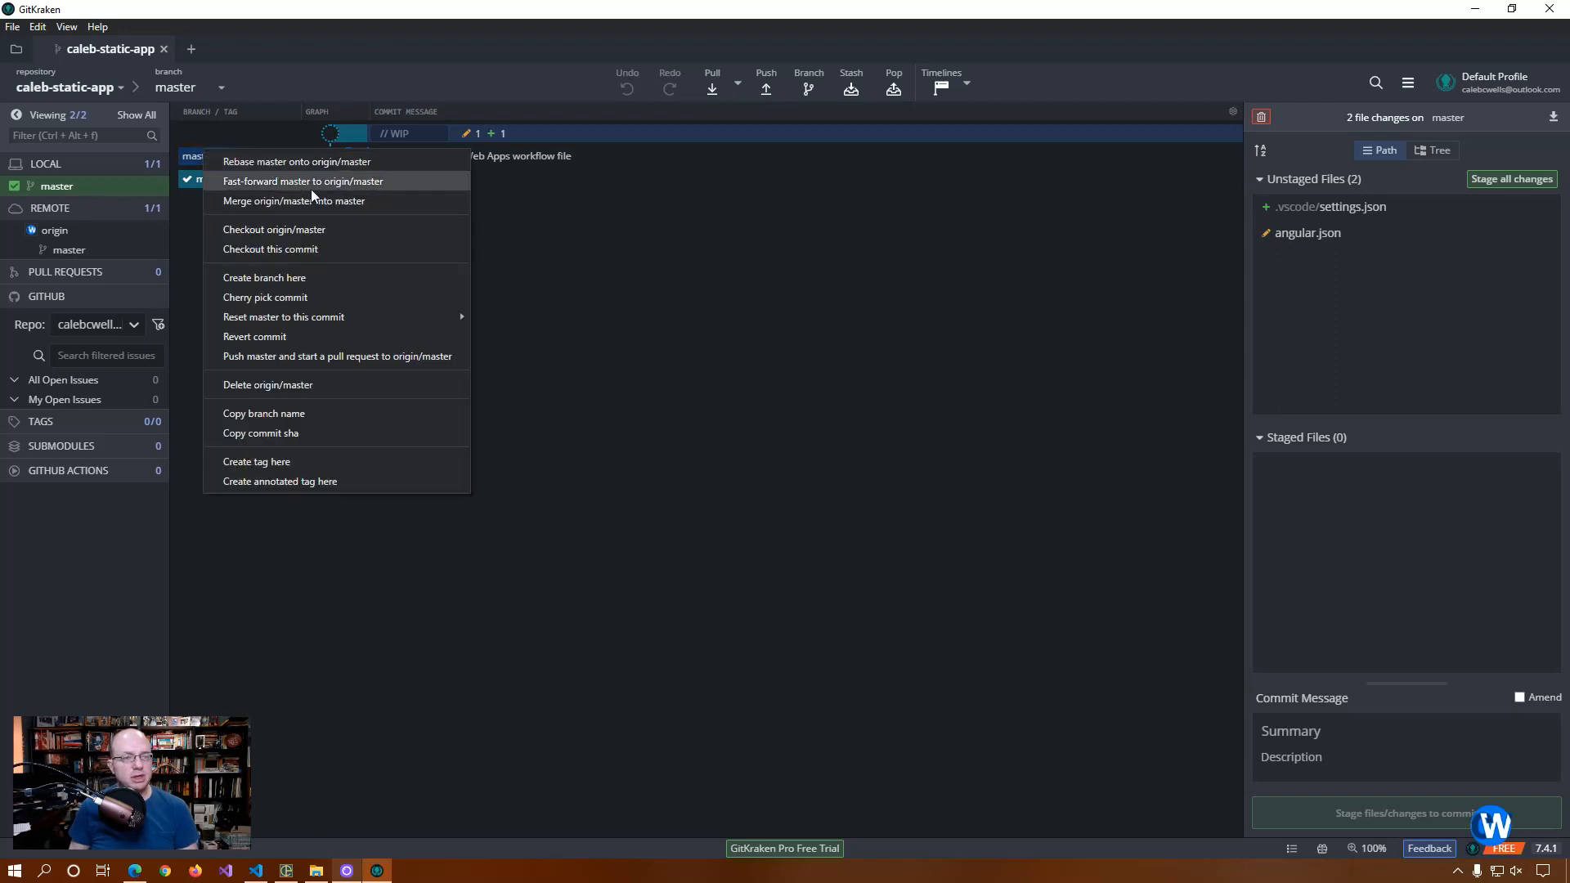
{"action": "left_click", "coordinate": [245, 178]}
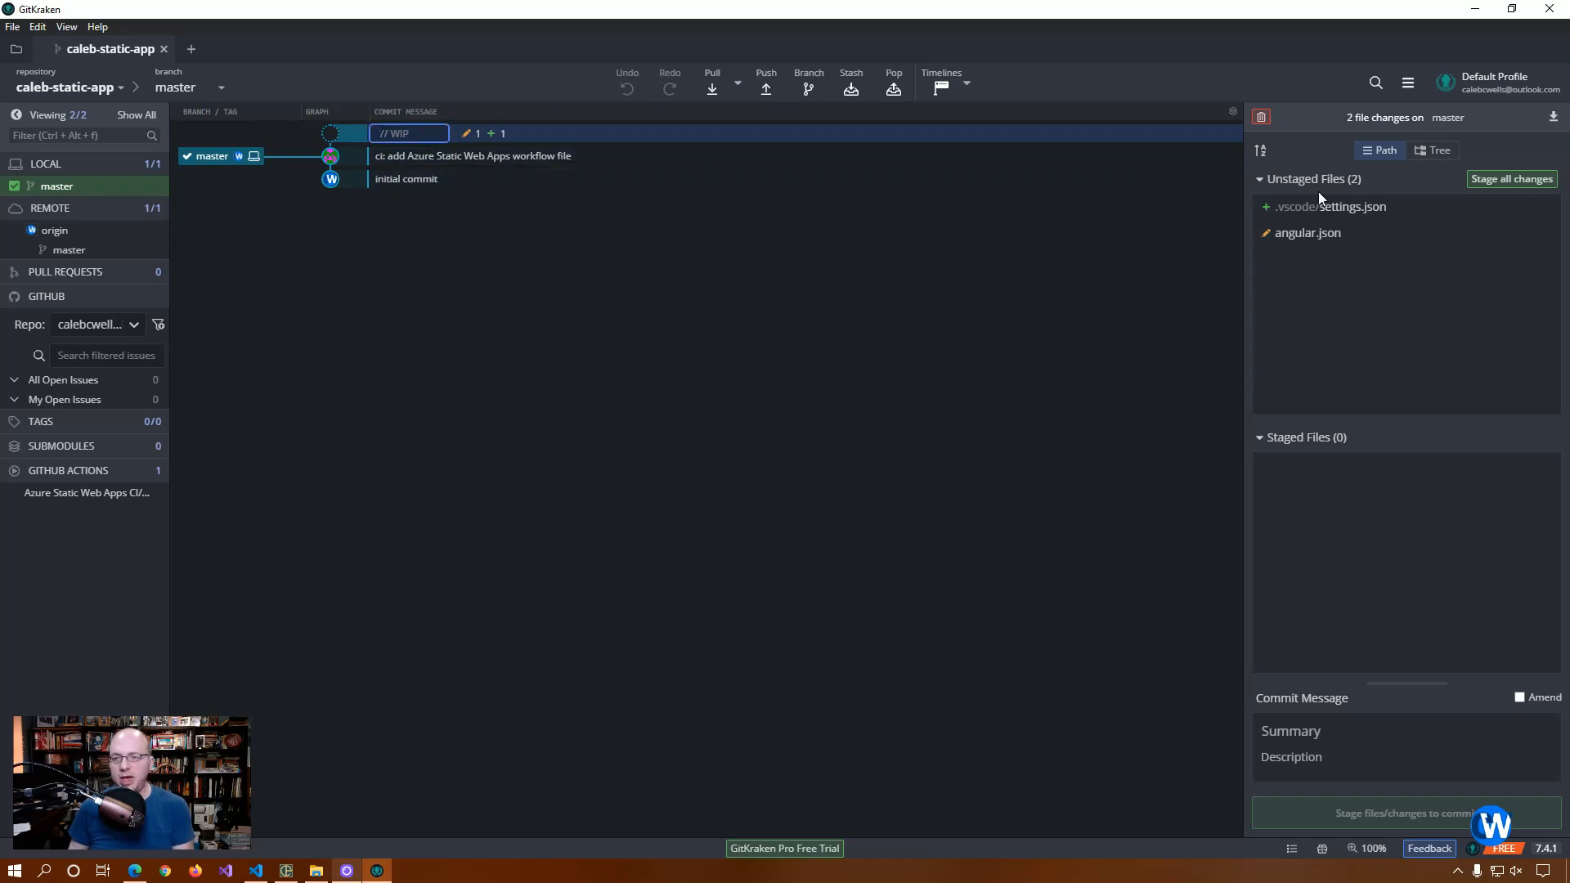
Step: Review the diffs of .vscode/settings.json and angular.json and stage all changes
{"action": "left_click", "coordinate": [1356, 209]}
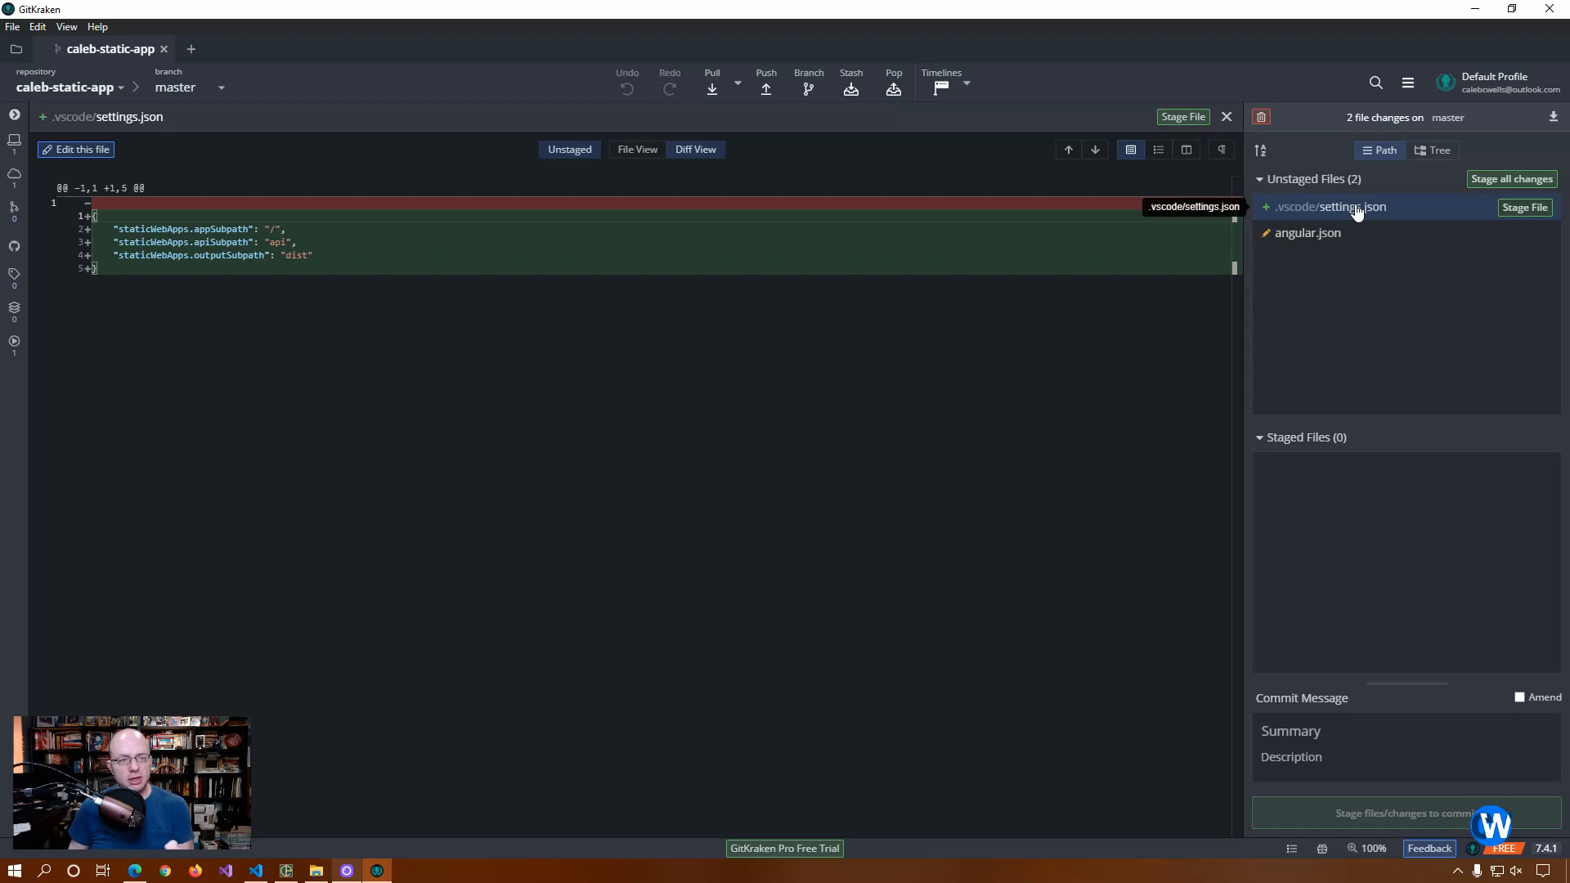
{"action": "left_click", "coordinate": [1322, 235]}
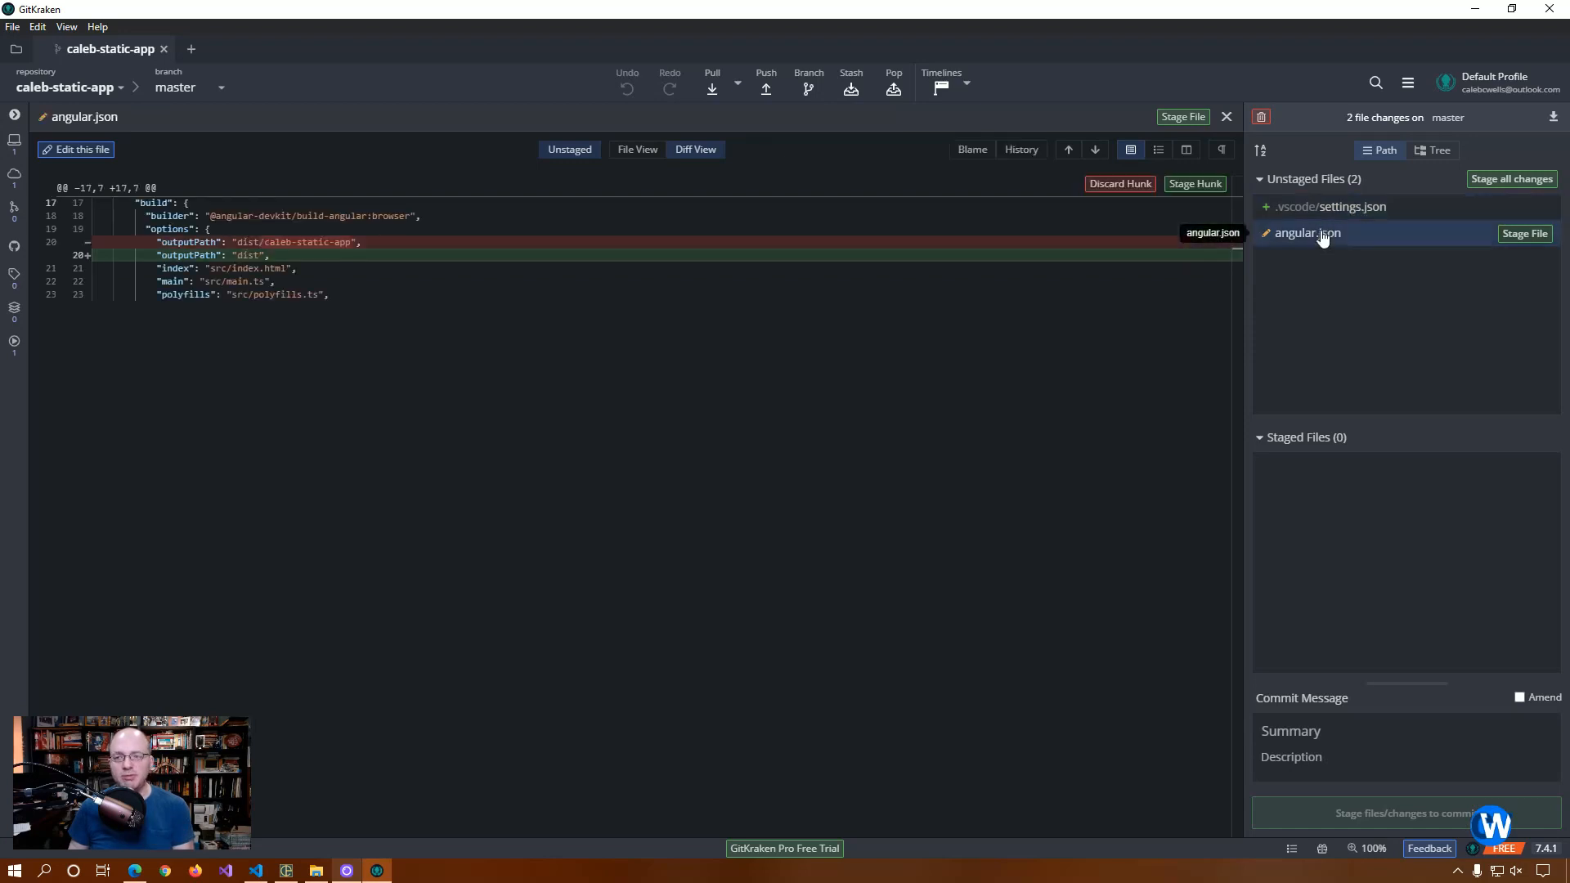
{"action": "left_click", "coordinate": [1525, 181]}
Step: Commit the staged changes with the summary "Fixing Angular distribution path" and push the master branch to origin/master
{"action": "left_click", "coordinate": [1375, 735]}
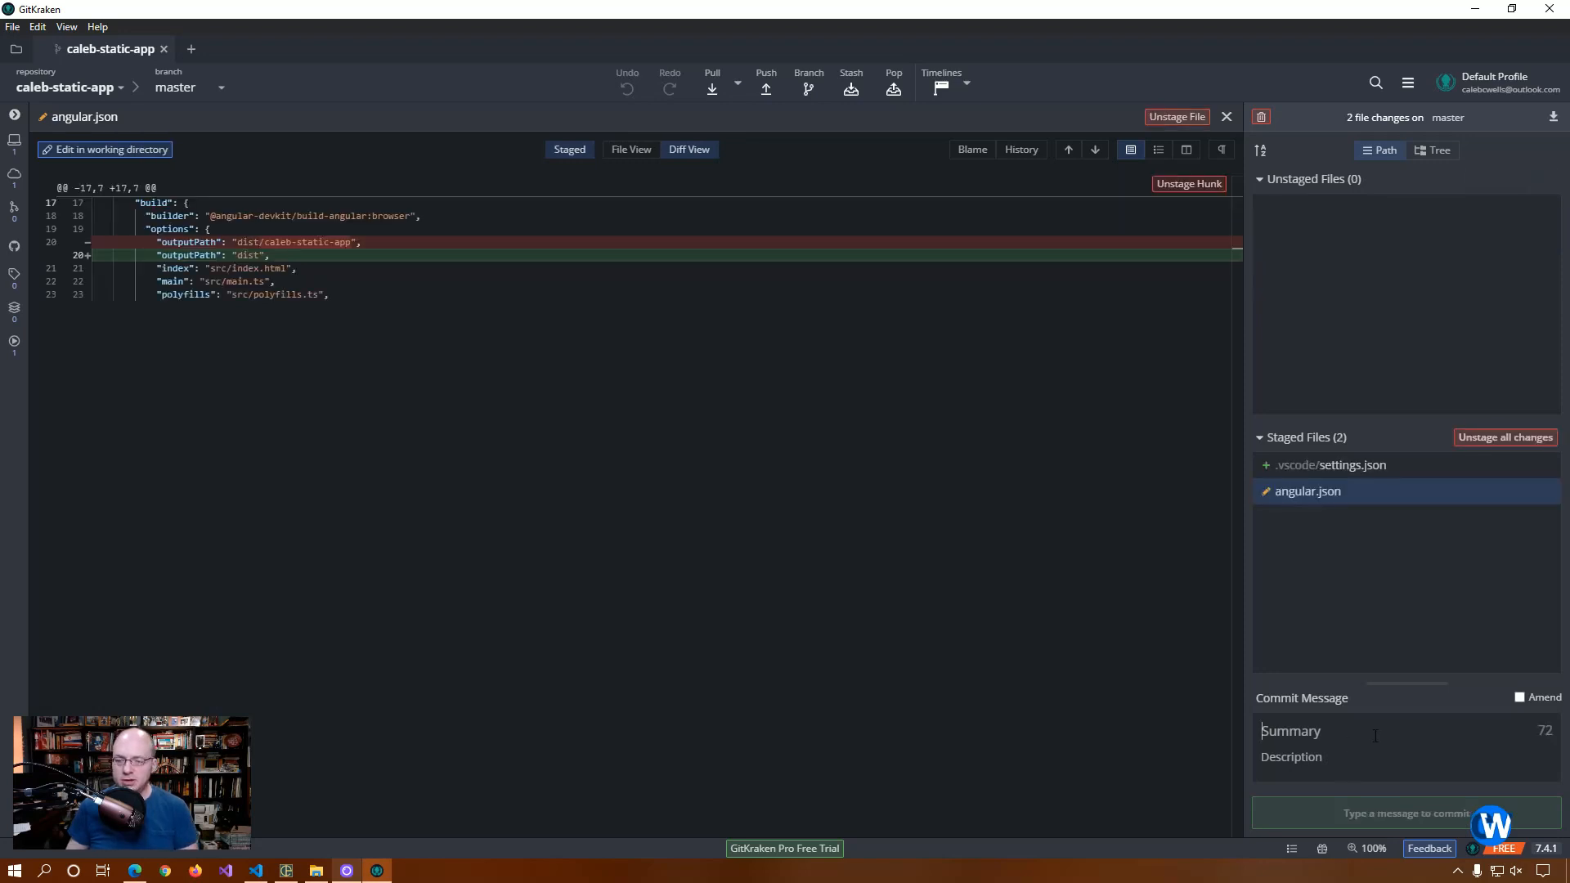
{"action": "type", "text": "Fix"}
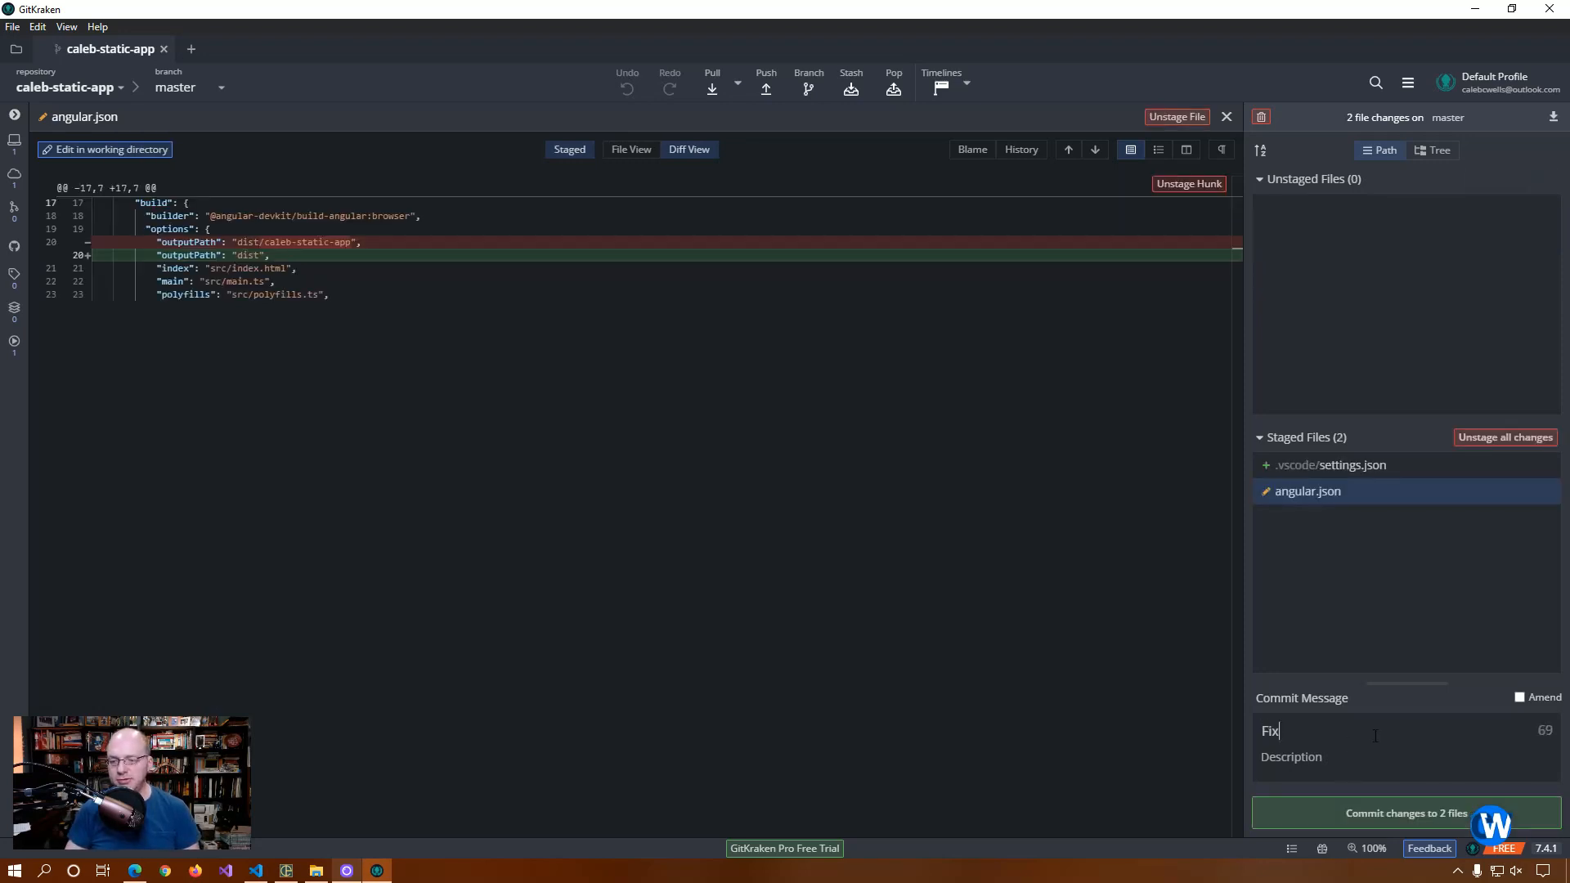
{"action": "type", "text": "ing Angula"}
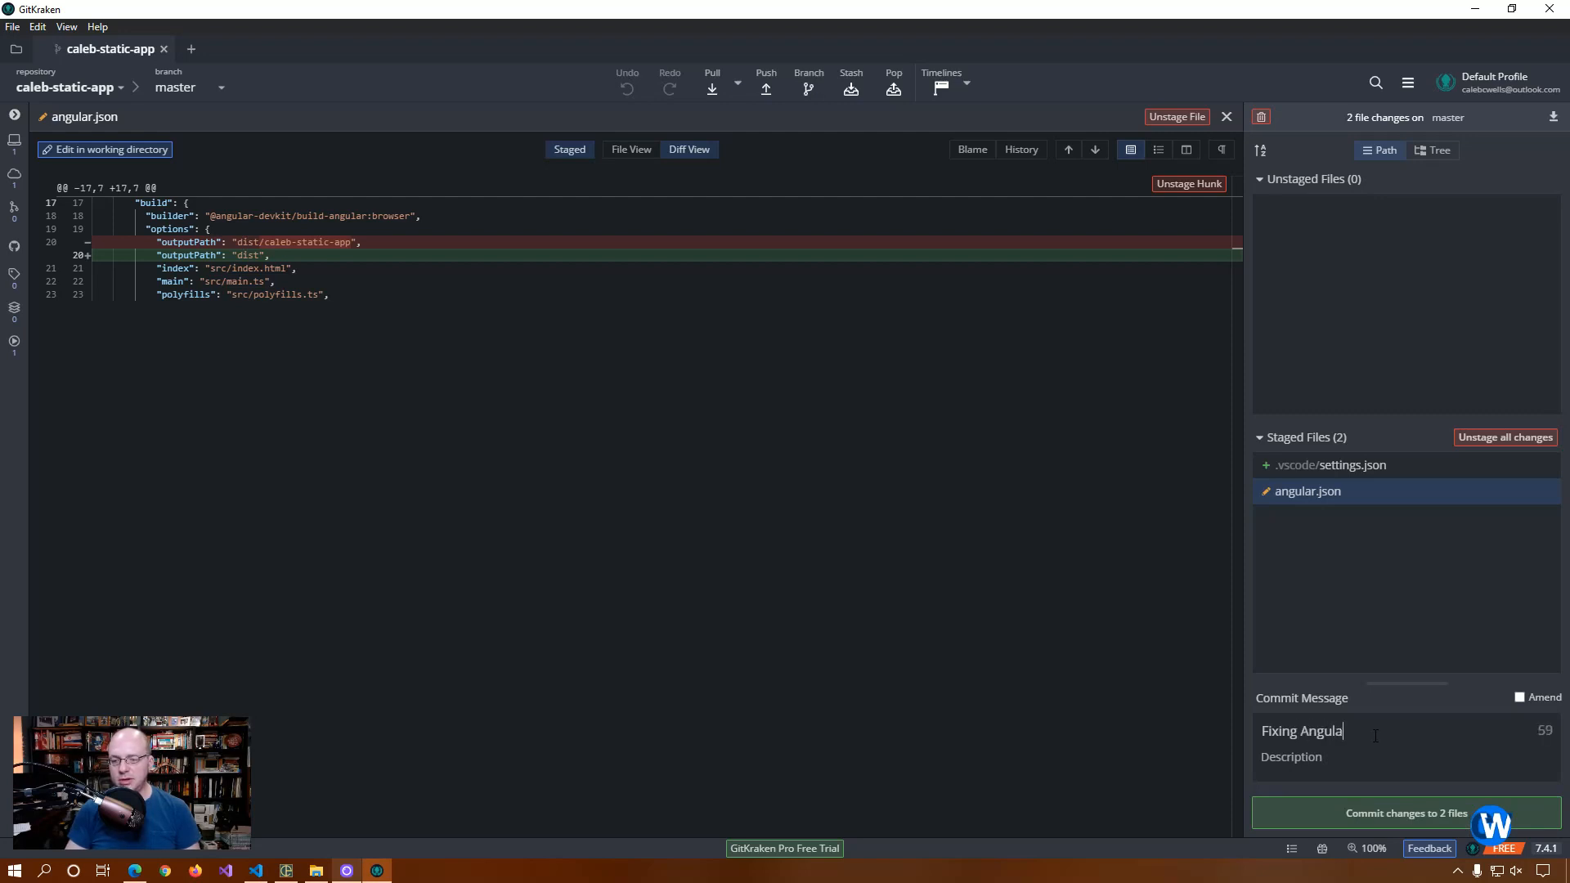
{"action": "type", "text": "r distributation pu"}
{"action": "key", "text": "BackSpace"}
{"action": "key", "text": "BackSpace"}
{"action": "key", "text": "BackSpace"}
{"action": "key", "text": "BackSpace"}
{"action": "key", "text": "BackSpace"}
{"action": "key", "text": "BackSpace"}
{"action": "key", "text": "BackSpace"}
{"action": "key", "text": "BackSpace"}
{"action": "type", "text": "ion path"}
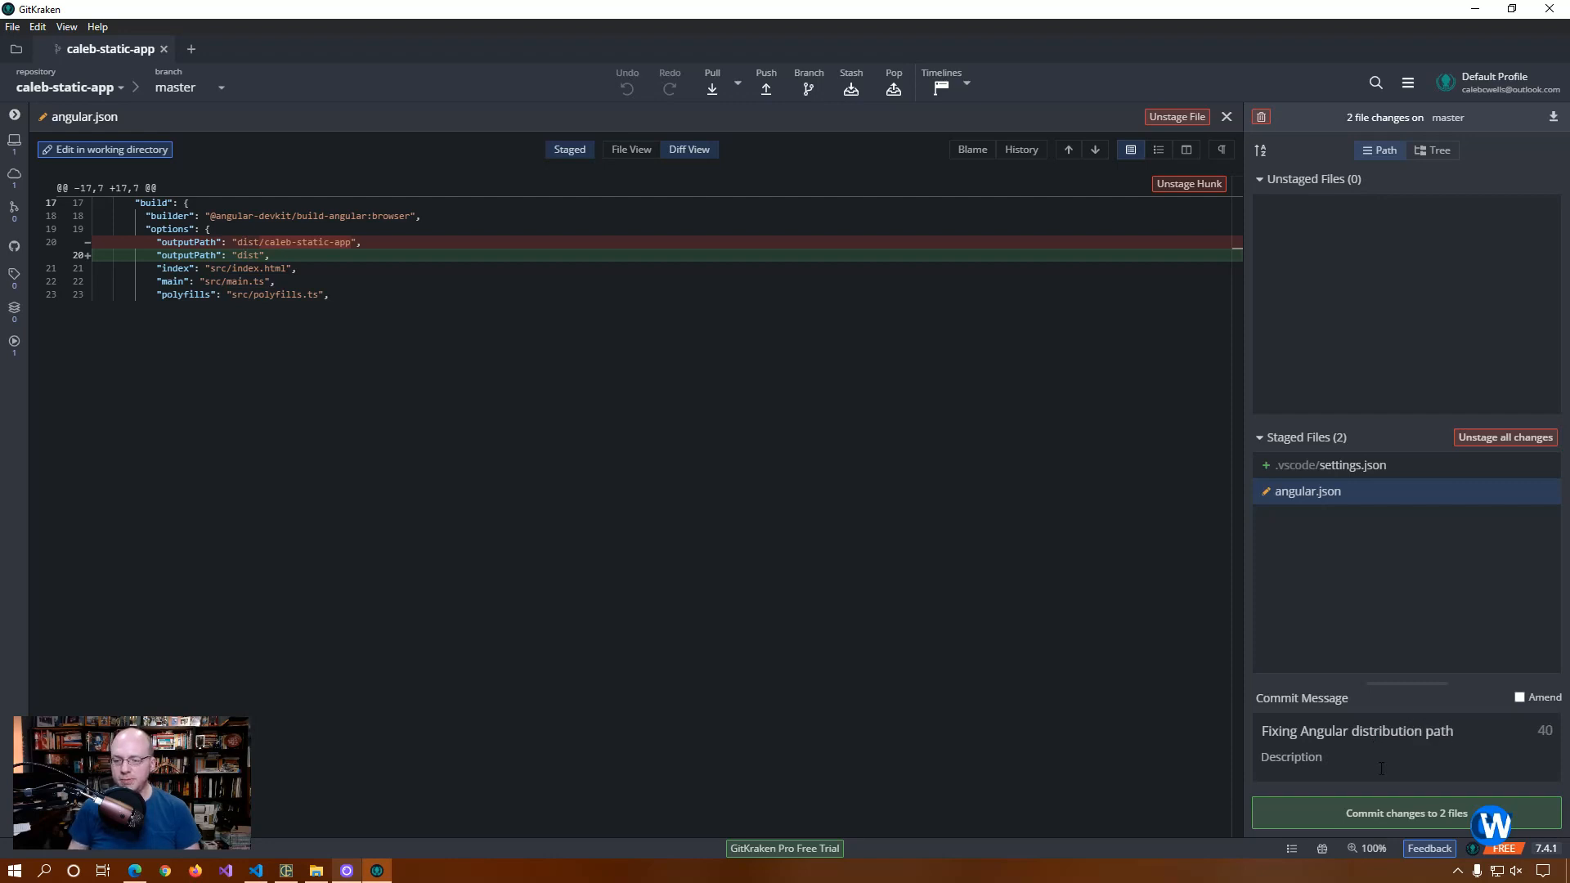
{"action": "left_click", "coordinate": [1420, 827]}
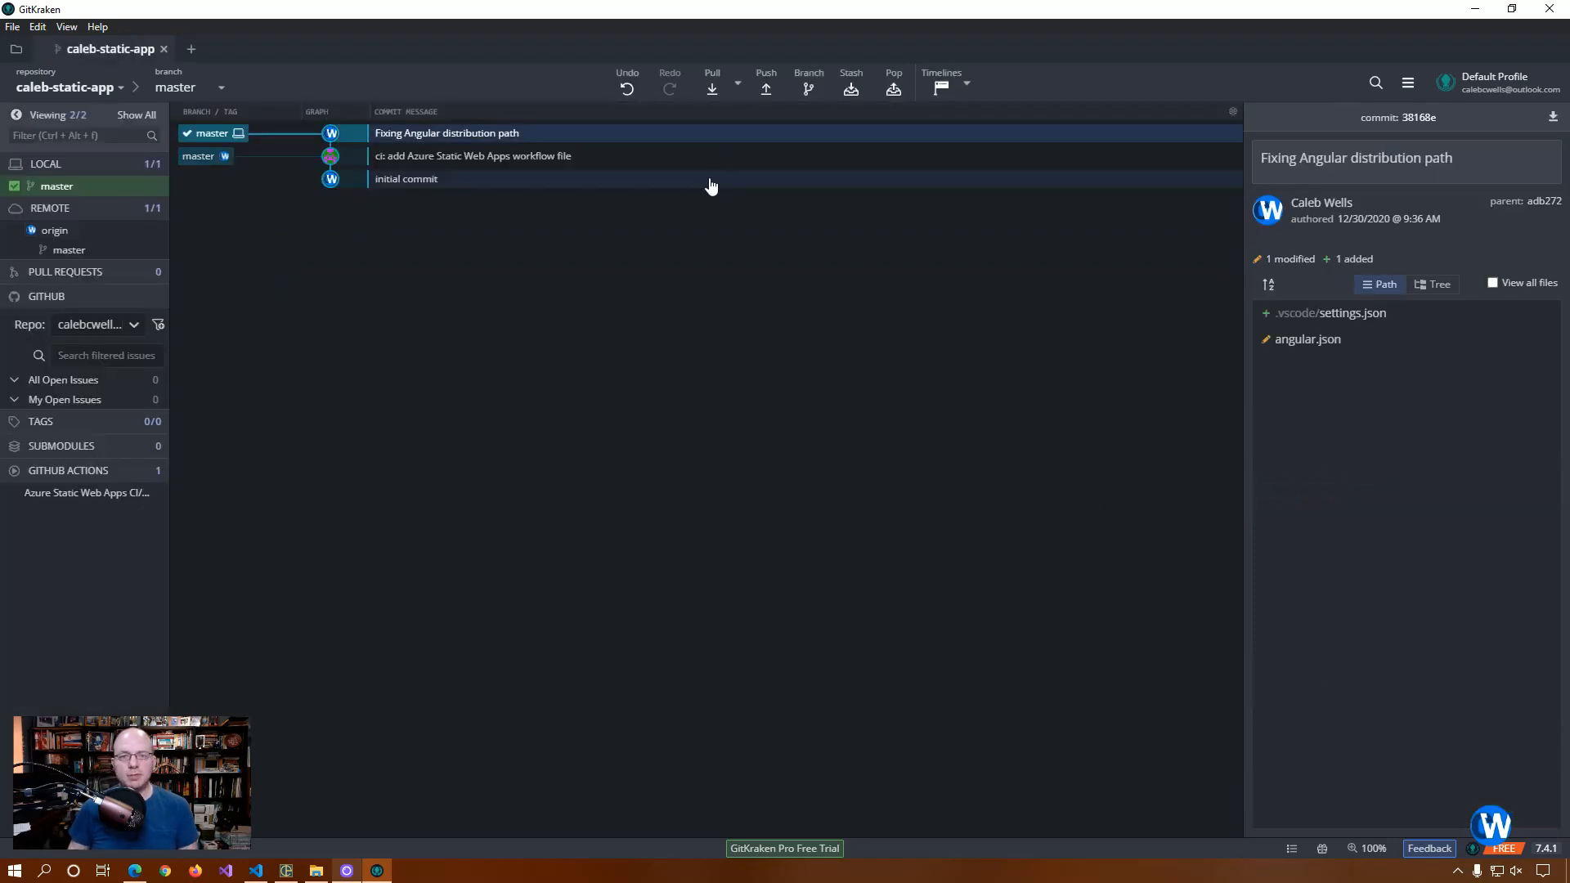
{"action": "left_click", "coordinate": [767, 80]}
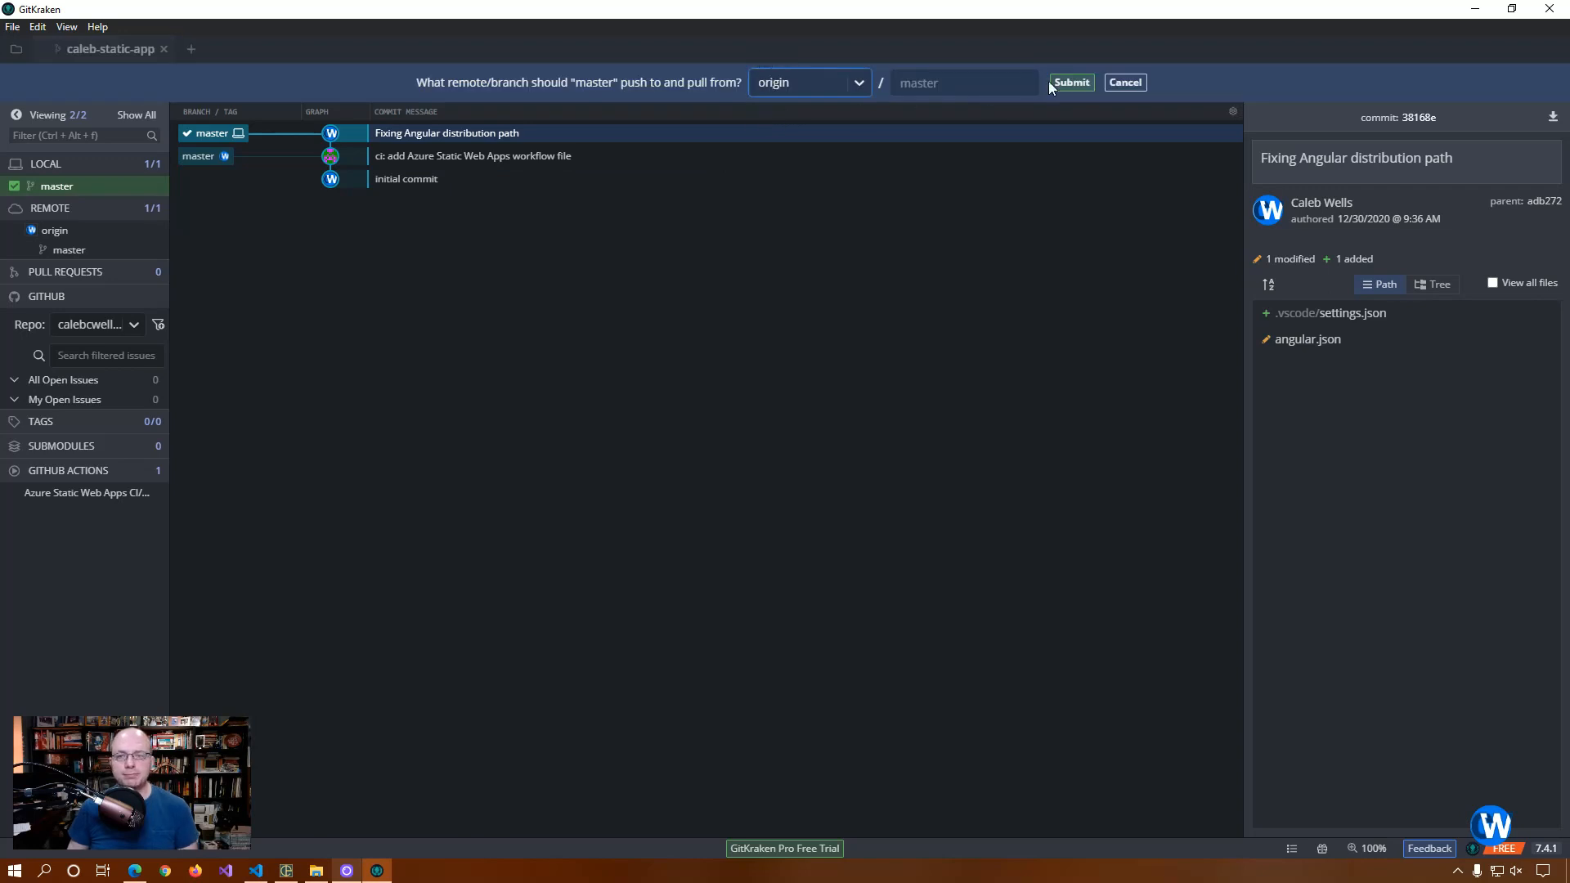
{"action": "left_click", "coordinate": [1070, 82]}
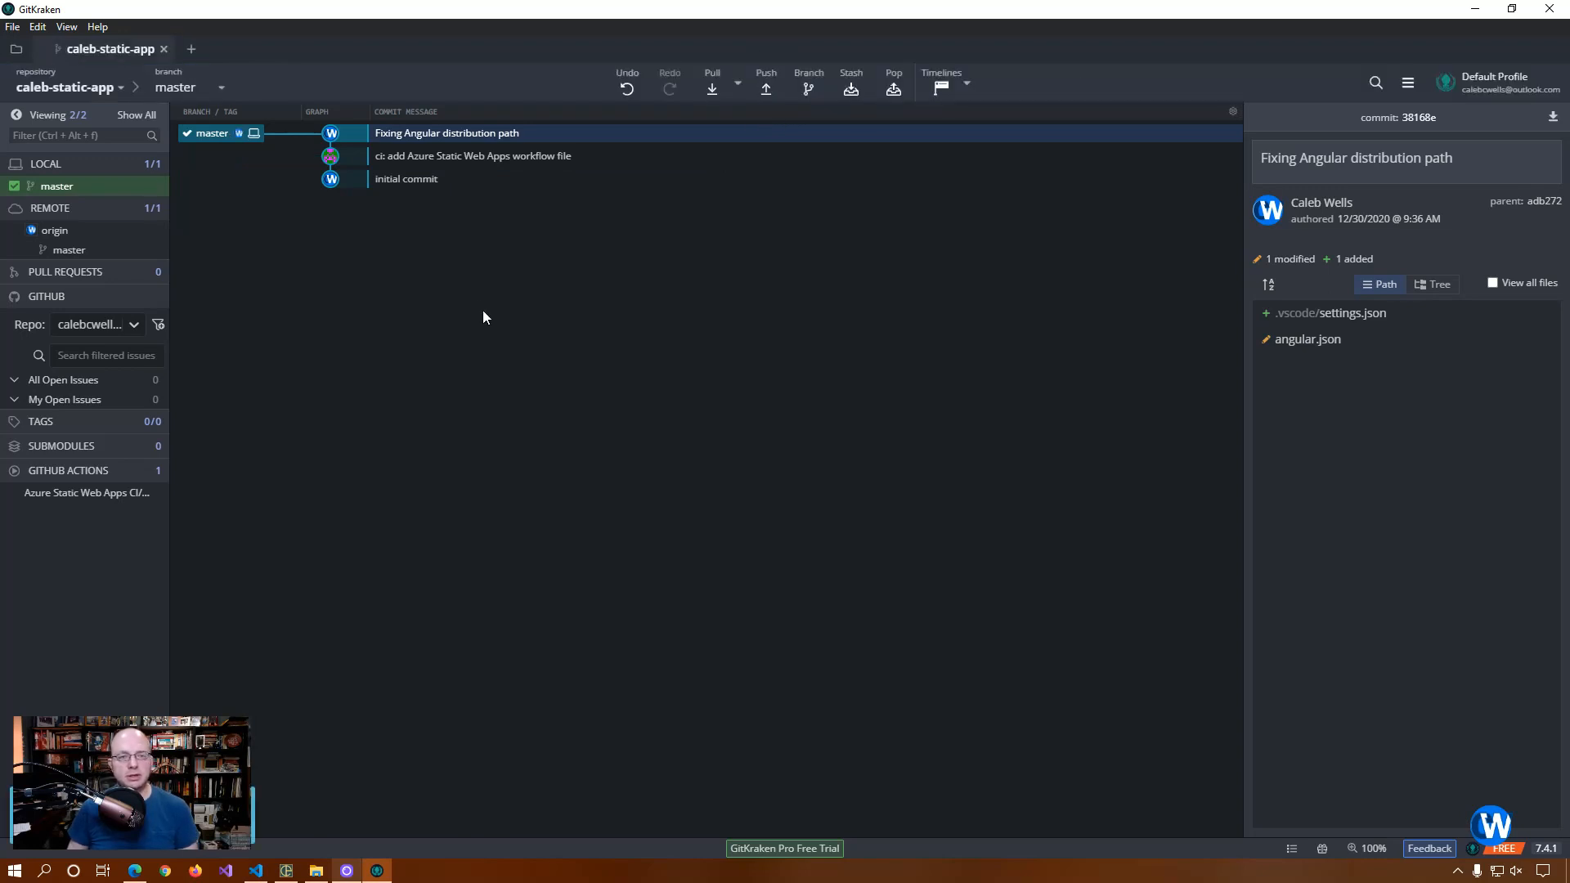
Step: Switch to Microsoft Edge and open the Build and Deploy Job of the "Fixing Angular distribution path" run in the repository's GitHub Actions
{"action": "key", "text": "alt+Tab"}
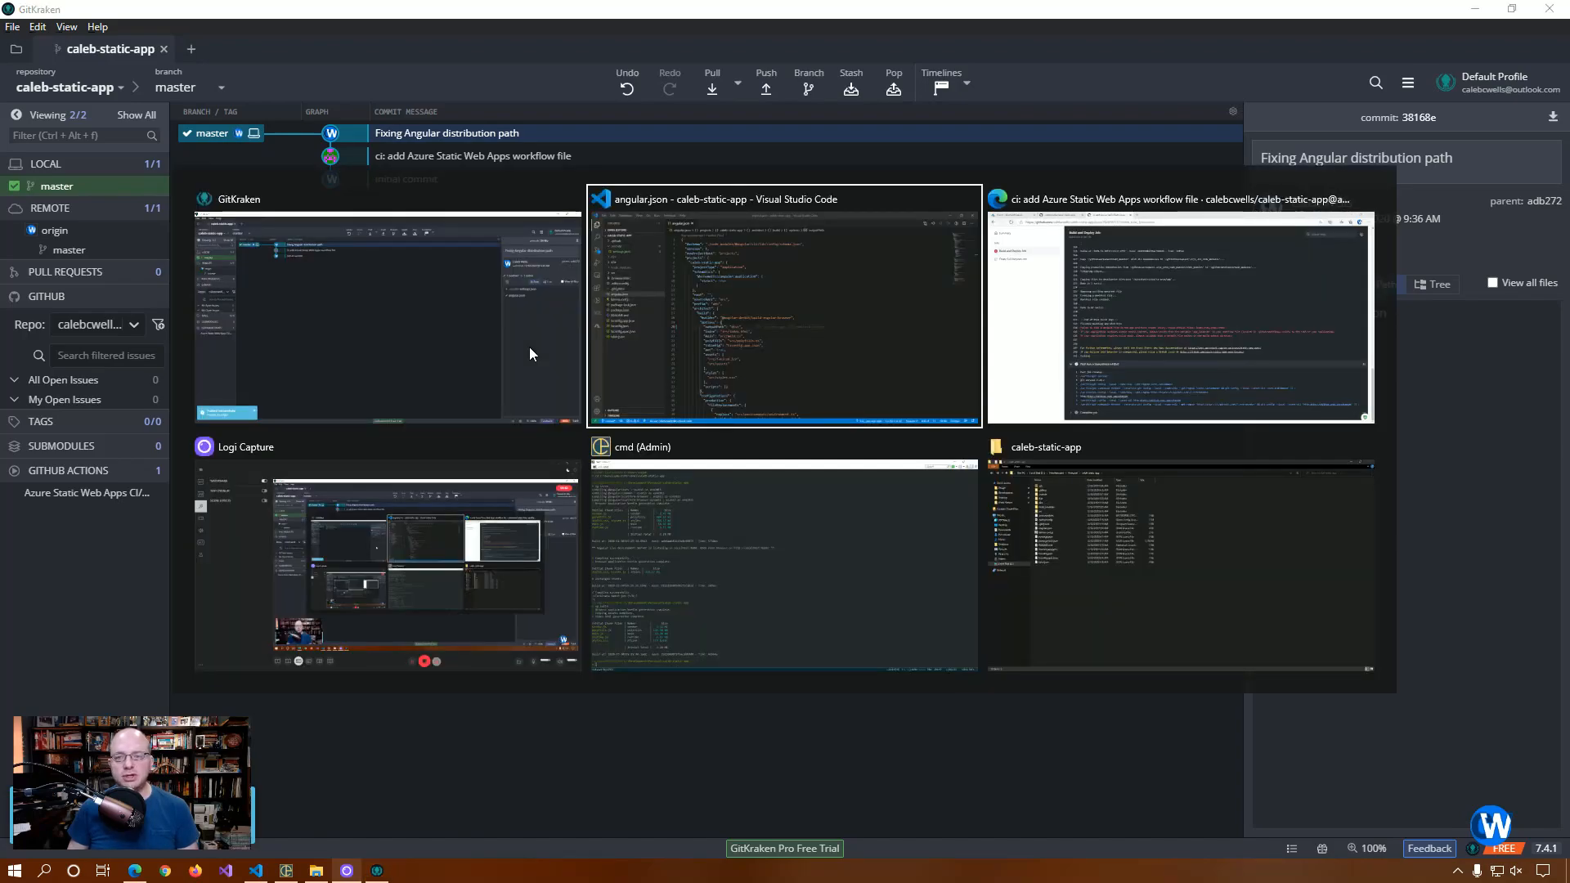
{"action": "key", "text": "alt+Tab"}
{"action": "scroll", "coordinate": [362, 178], "scroll_direction": "up", "scroll_amount": 6}
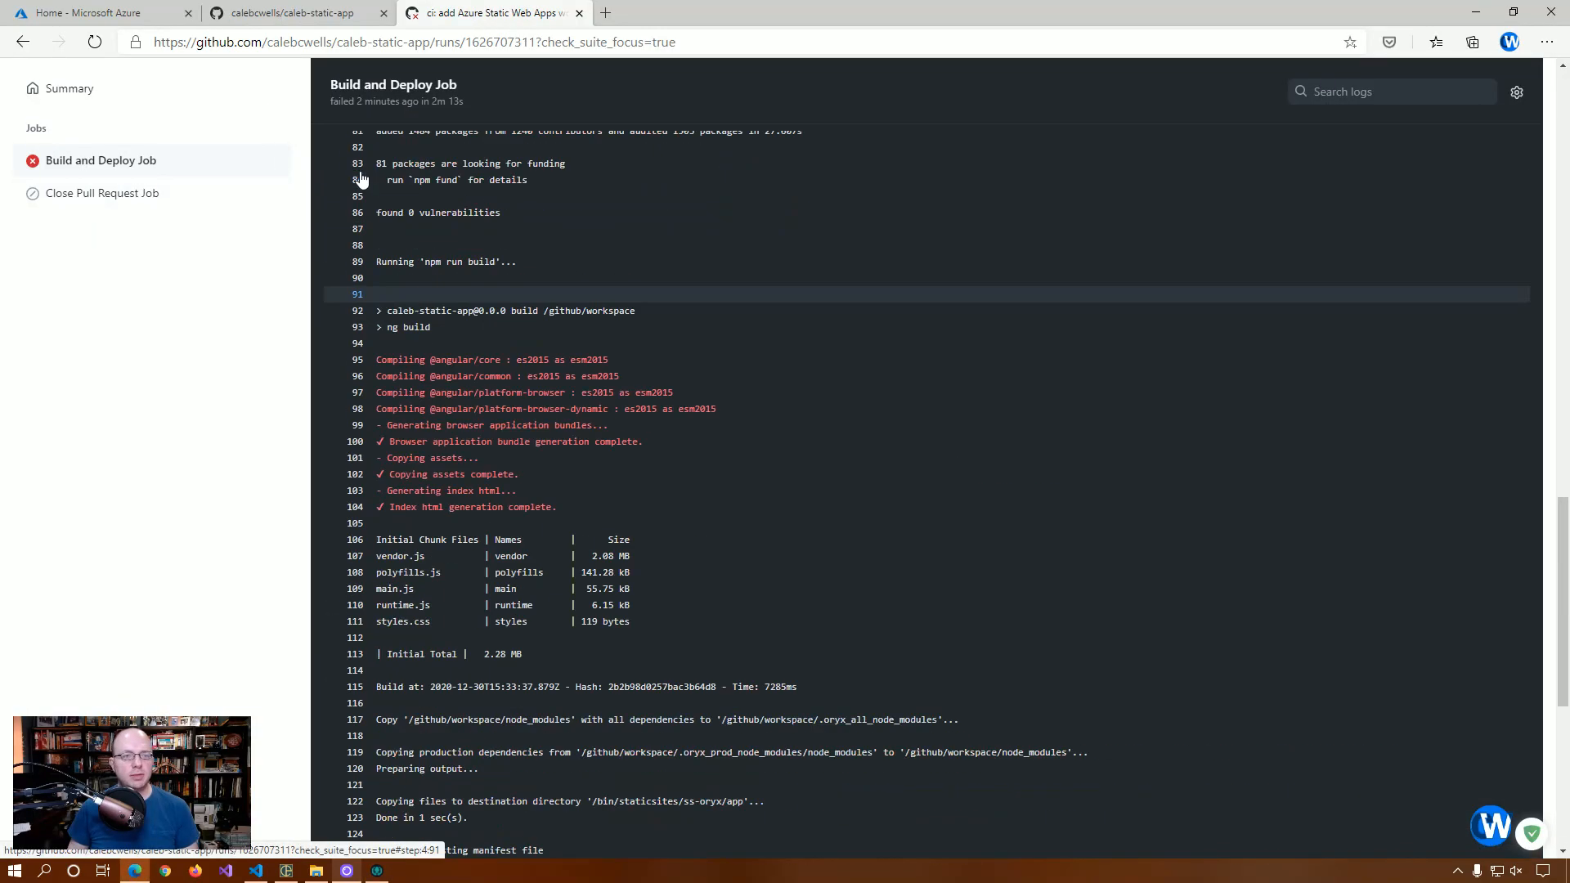
{"action": "scroll", "coordinate": [363, 178], "scroll_direction": "up", "scroll_amount": 10}
{"action": "left_click", "coordinate": [323, 181]}
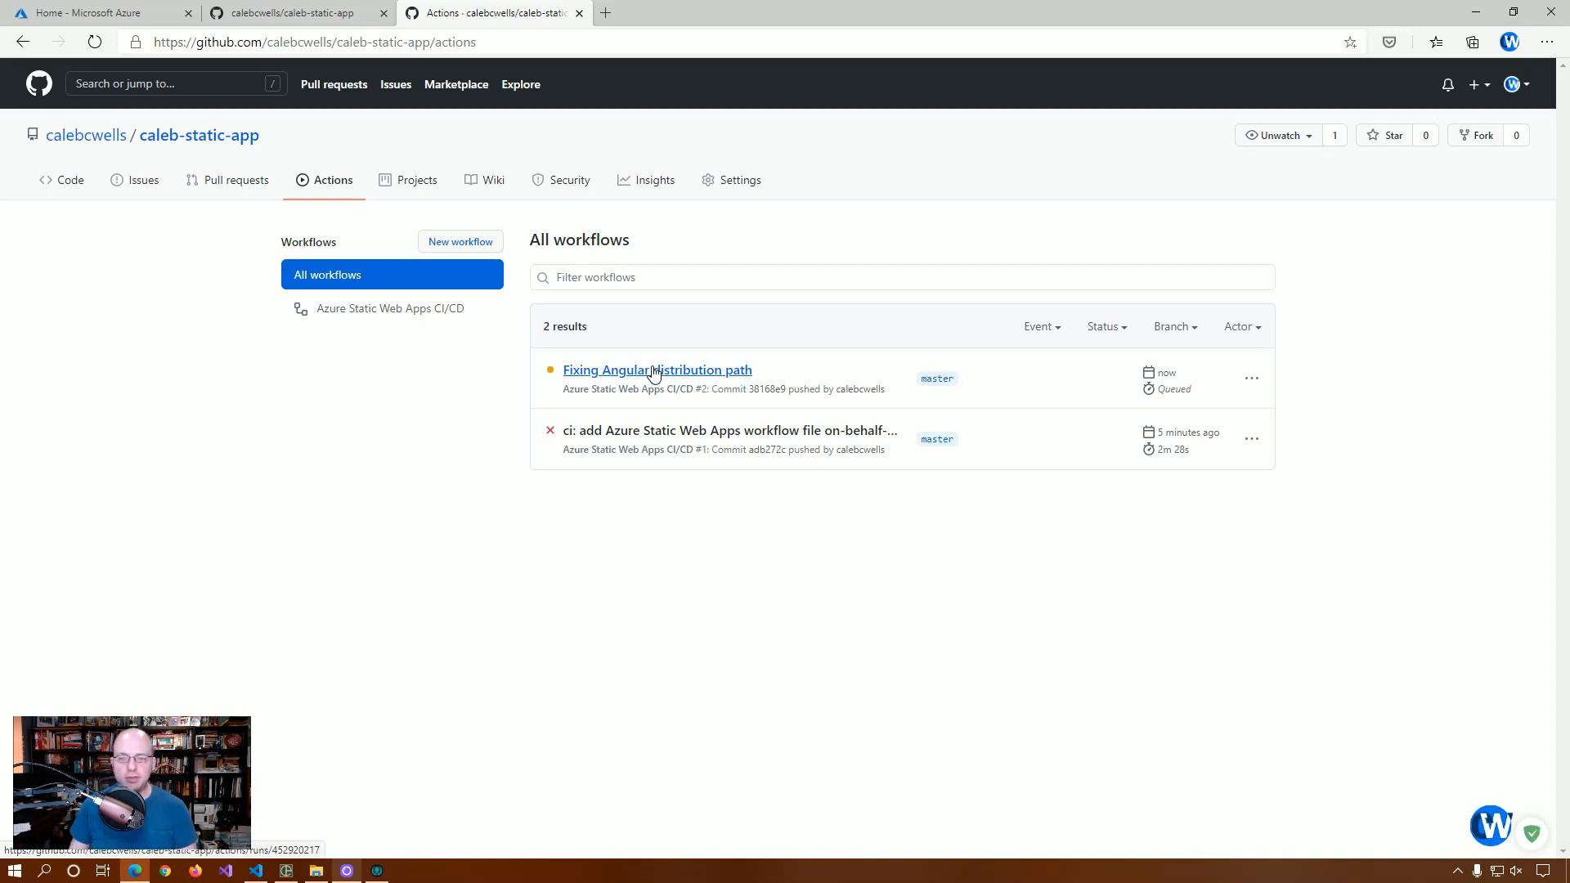
{"action": "left_click", "coordinate": [654, 373]}
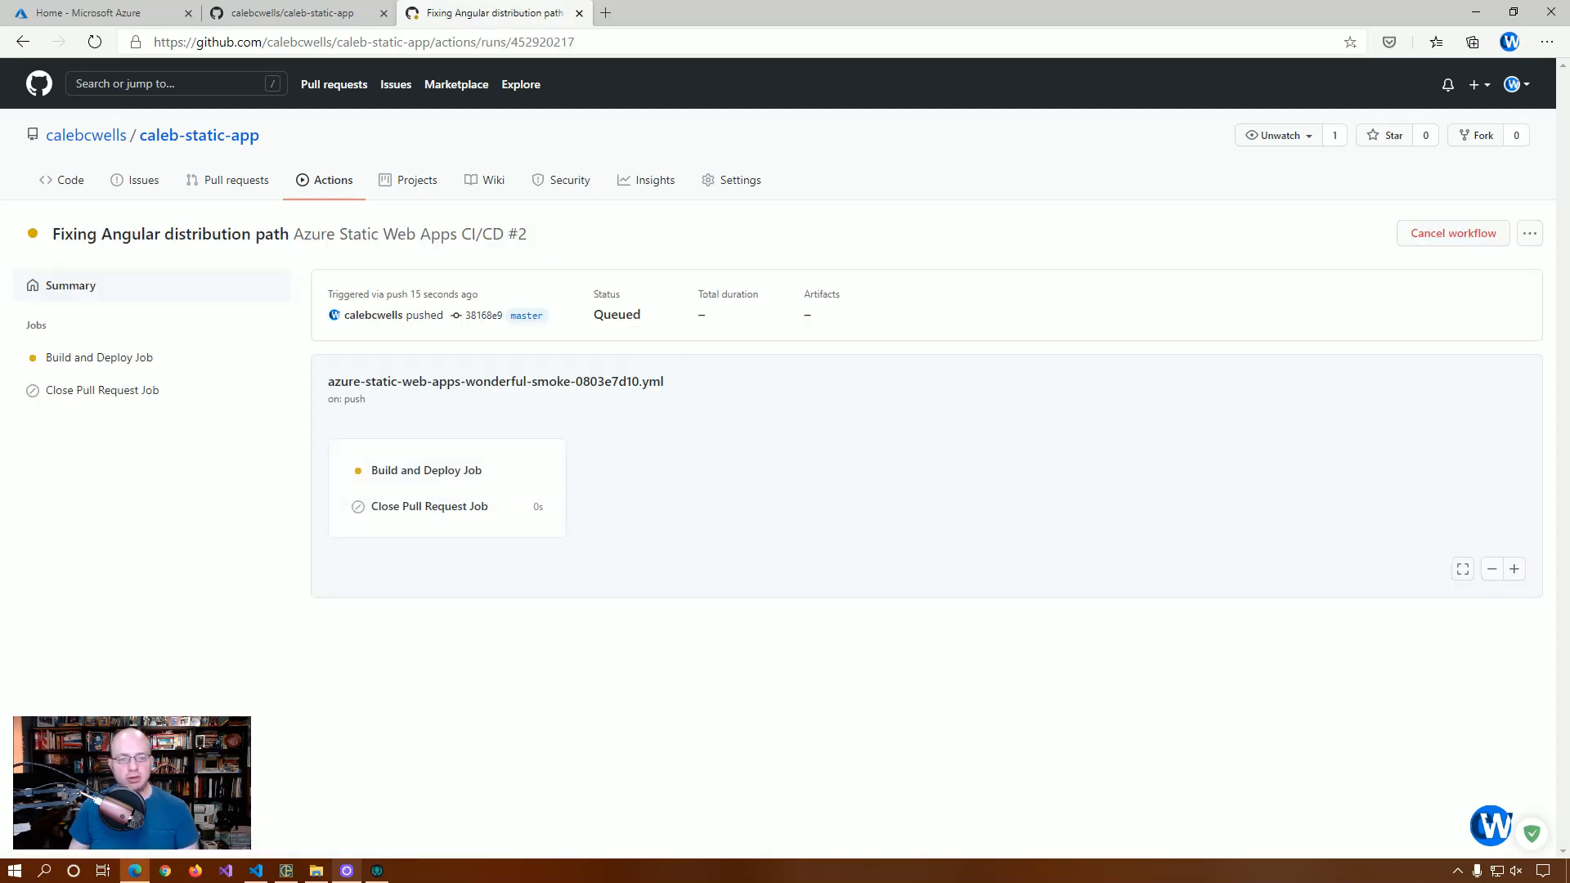
{"action": "left_click", "coordinate": [439, 473]}
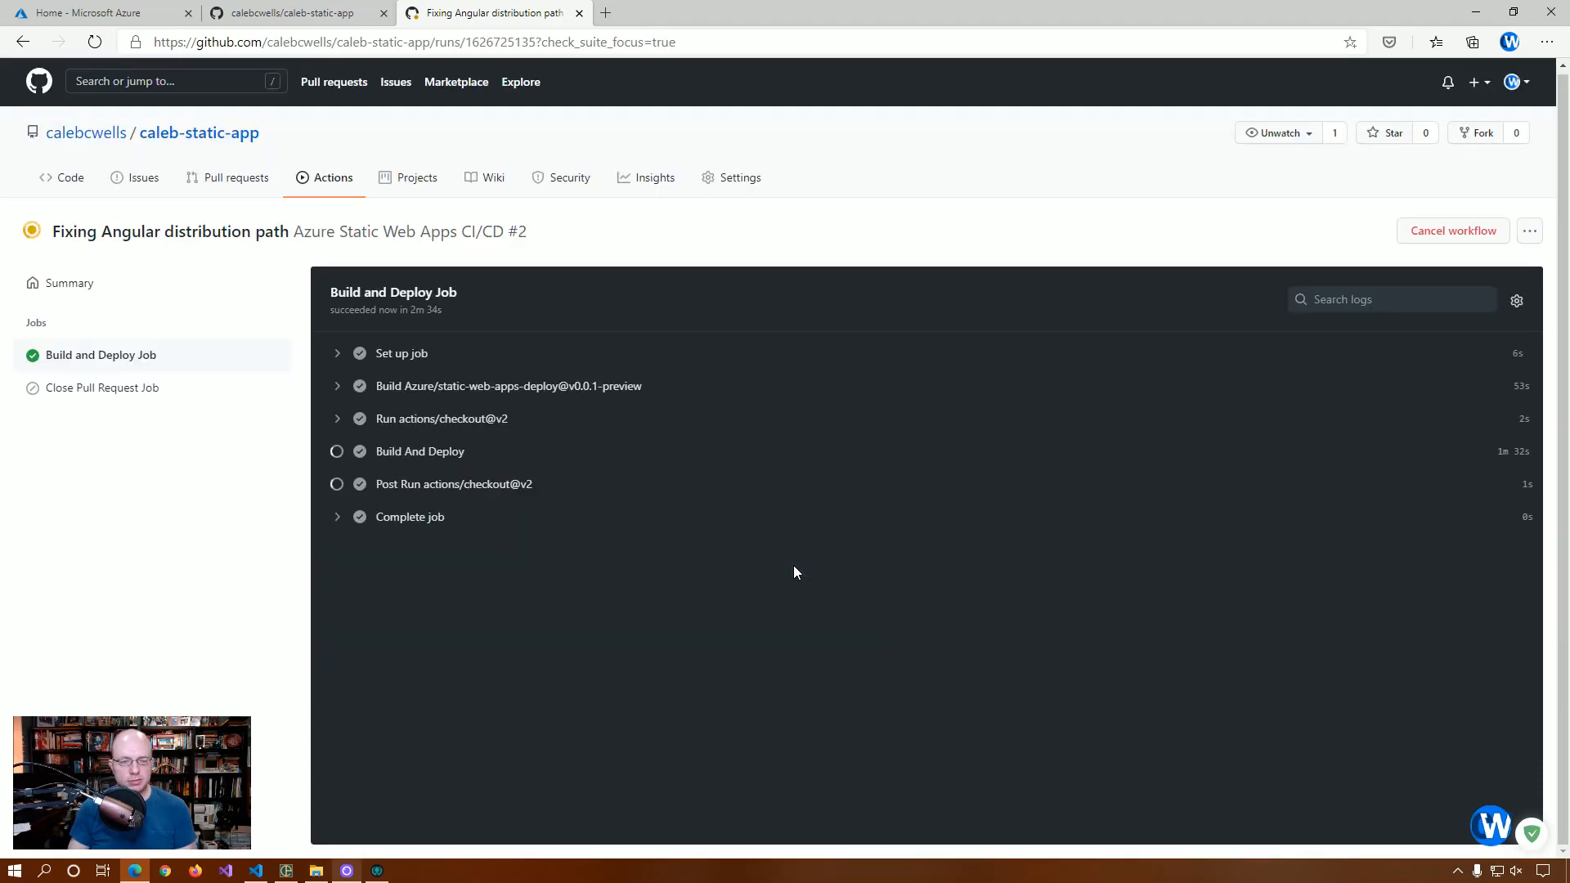
Step: Examine the Build And Deploy log through its end and open the deployed site from the azurestaticapps.net link
{"action": "left_click", "coordinate": [414, 454]}
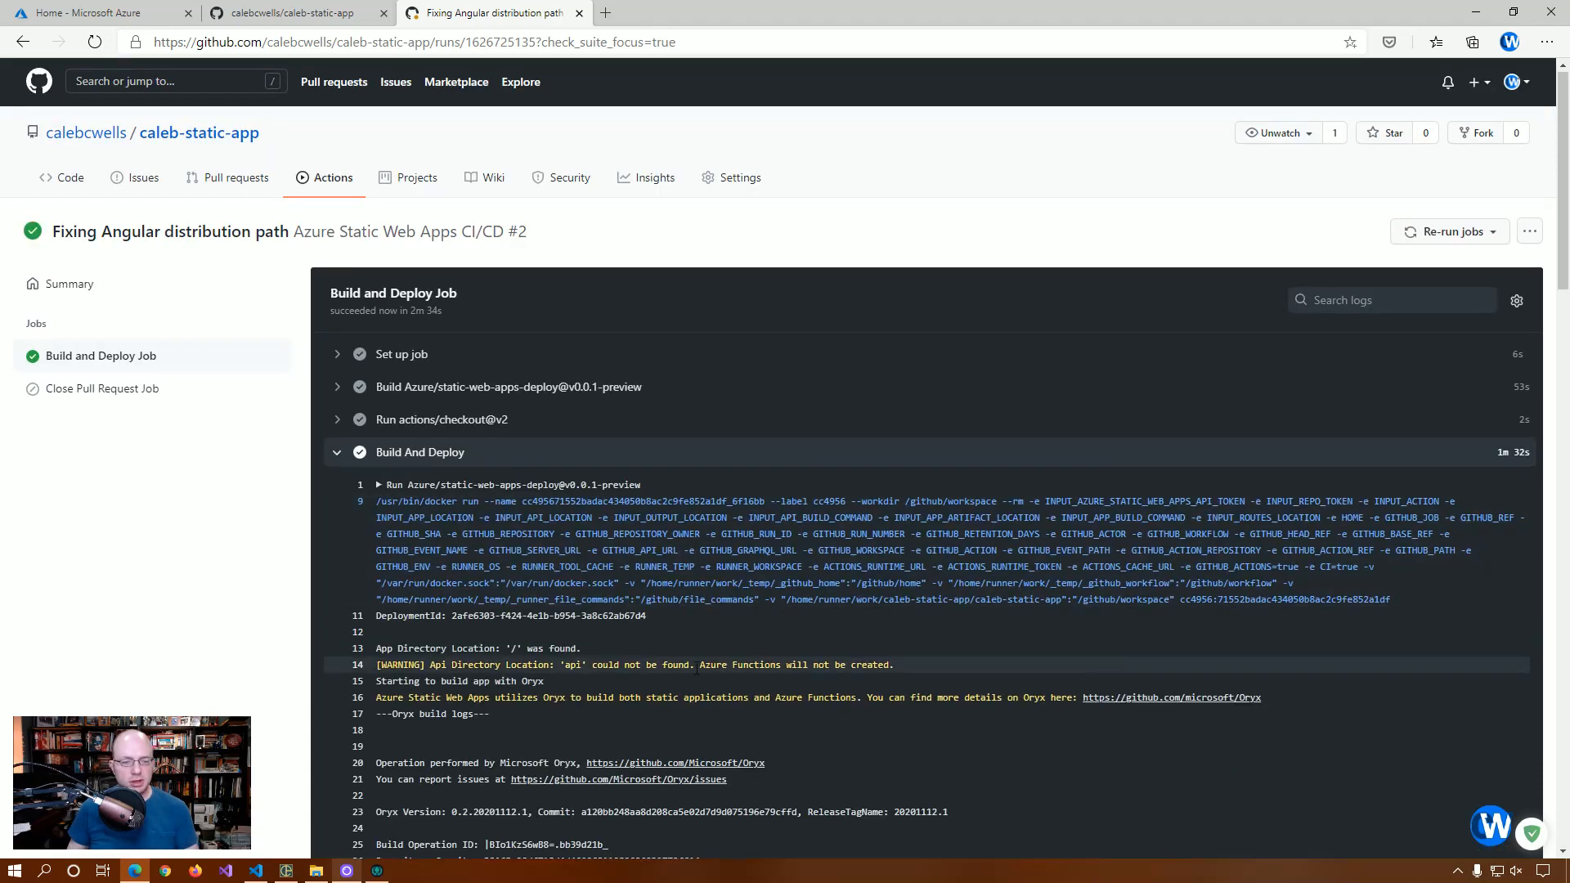
{"action": "scroll", "coordinate": [695, 667], "scroll_direction": "down", "scroll_amount": 20}
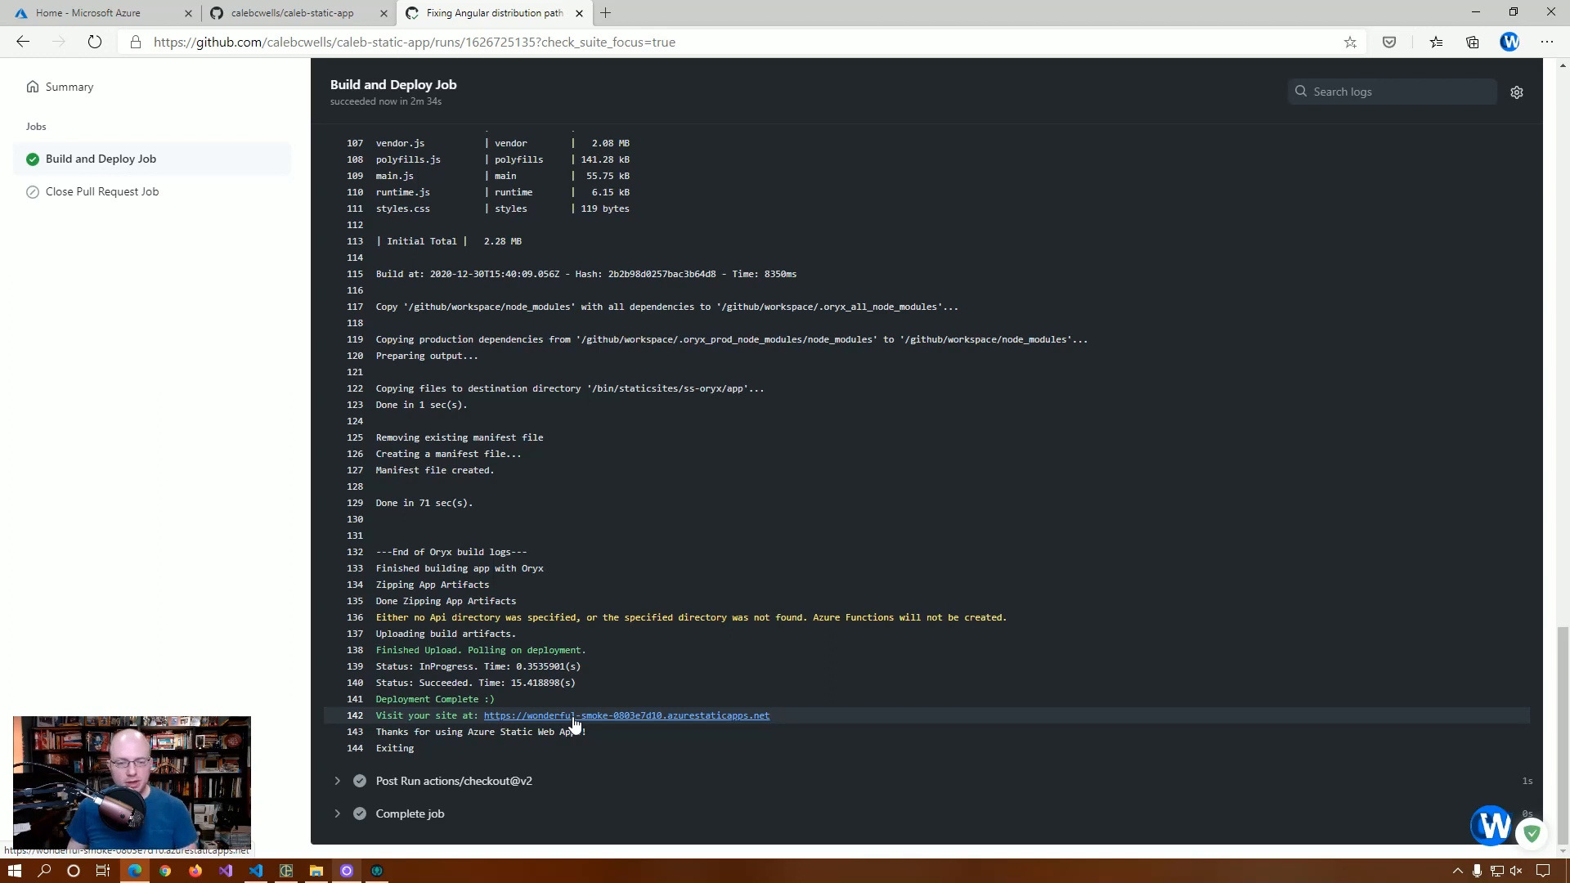
{"action": "left_click", "coordinate": [574, 723]}
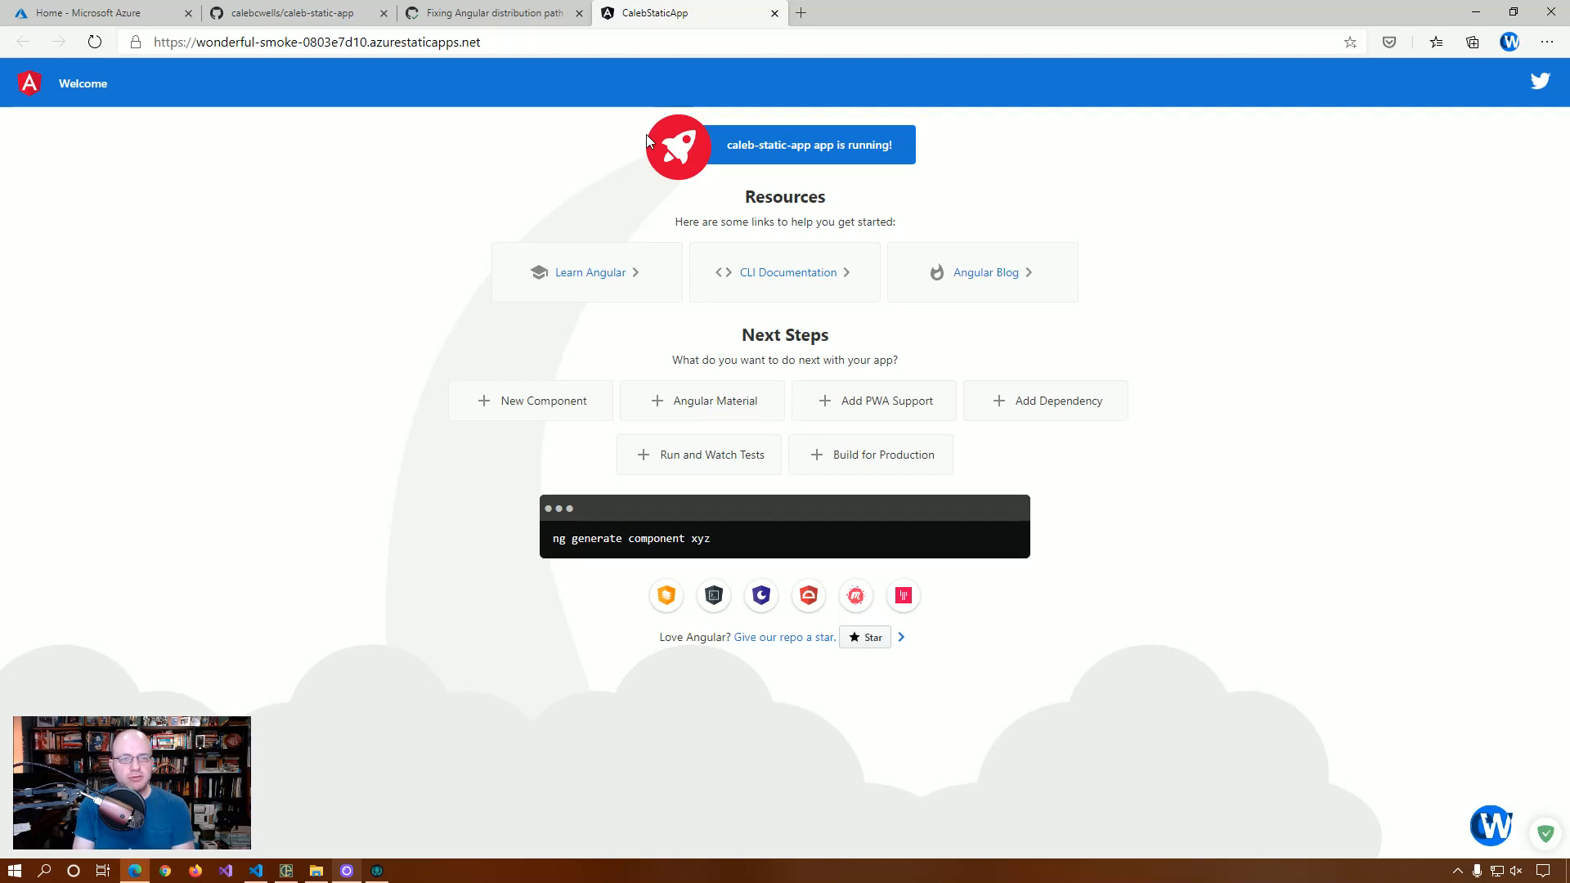
Step: Return to the GitHub repository and view the list of all workflow runs
{"action": "left_click", "coordinate": [442, 18]}
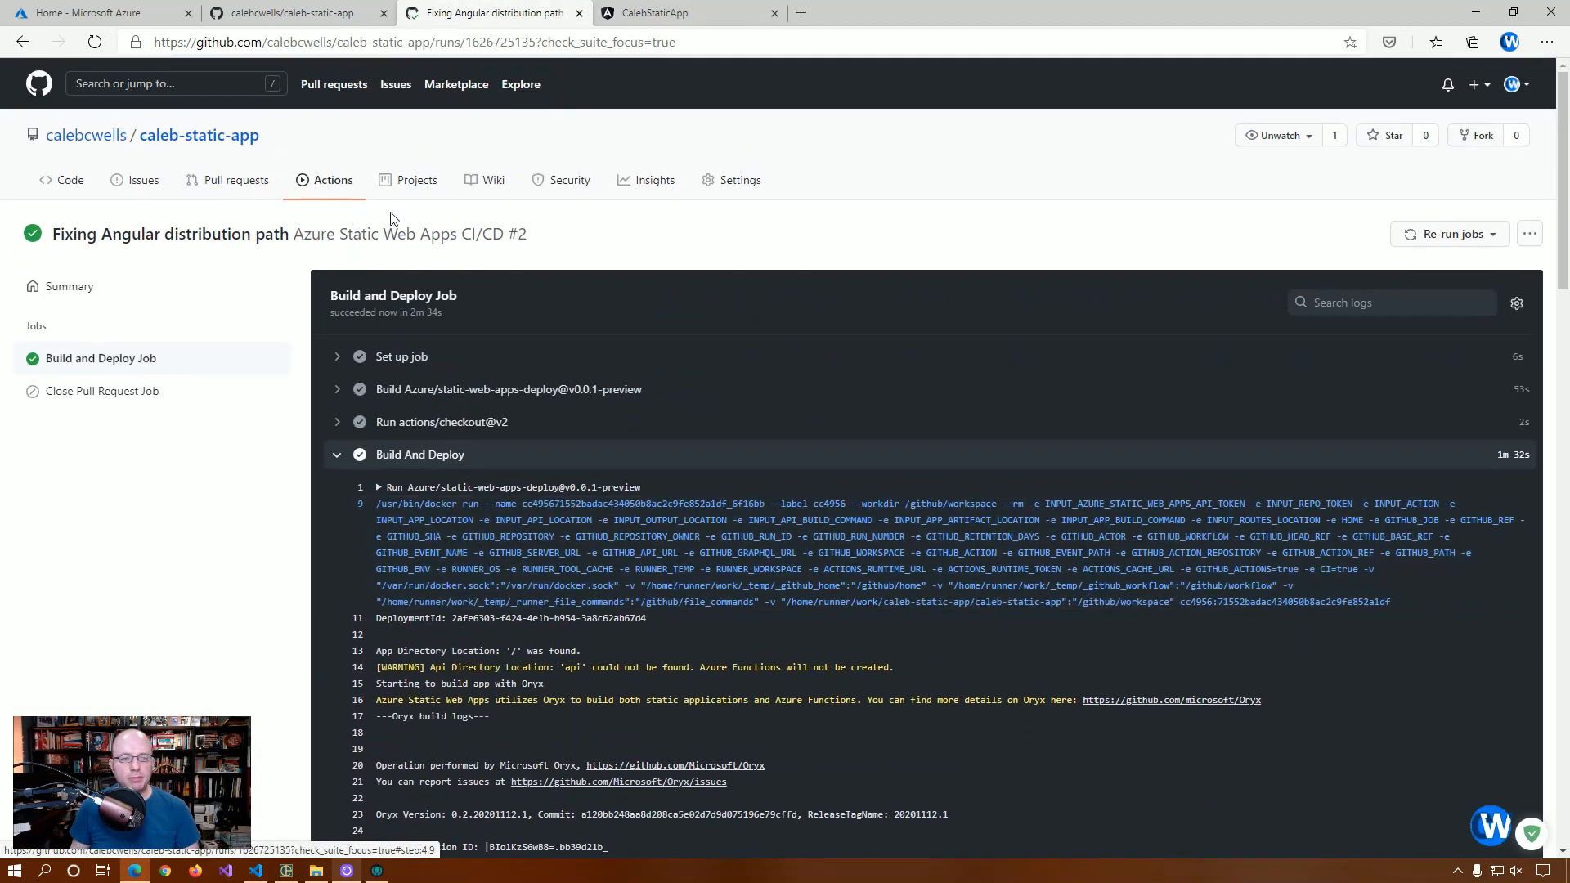
{"action": "left_click", "coordinate": [327, 180]}
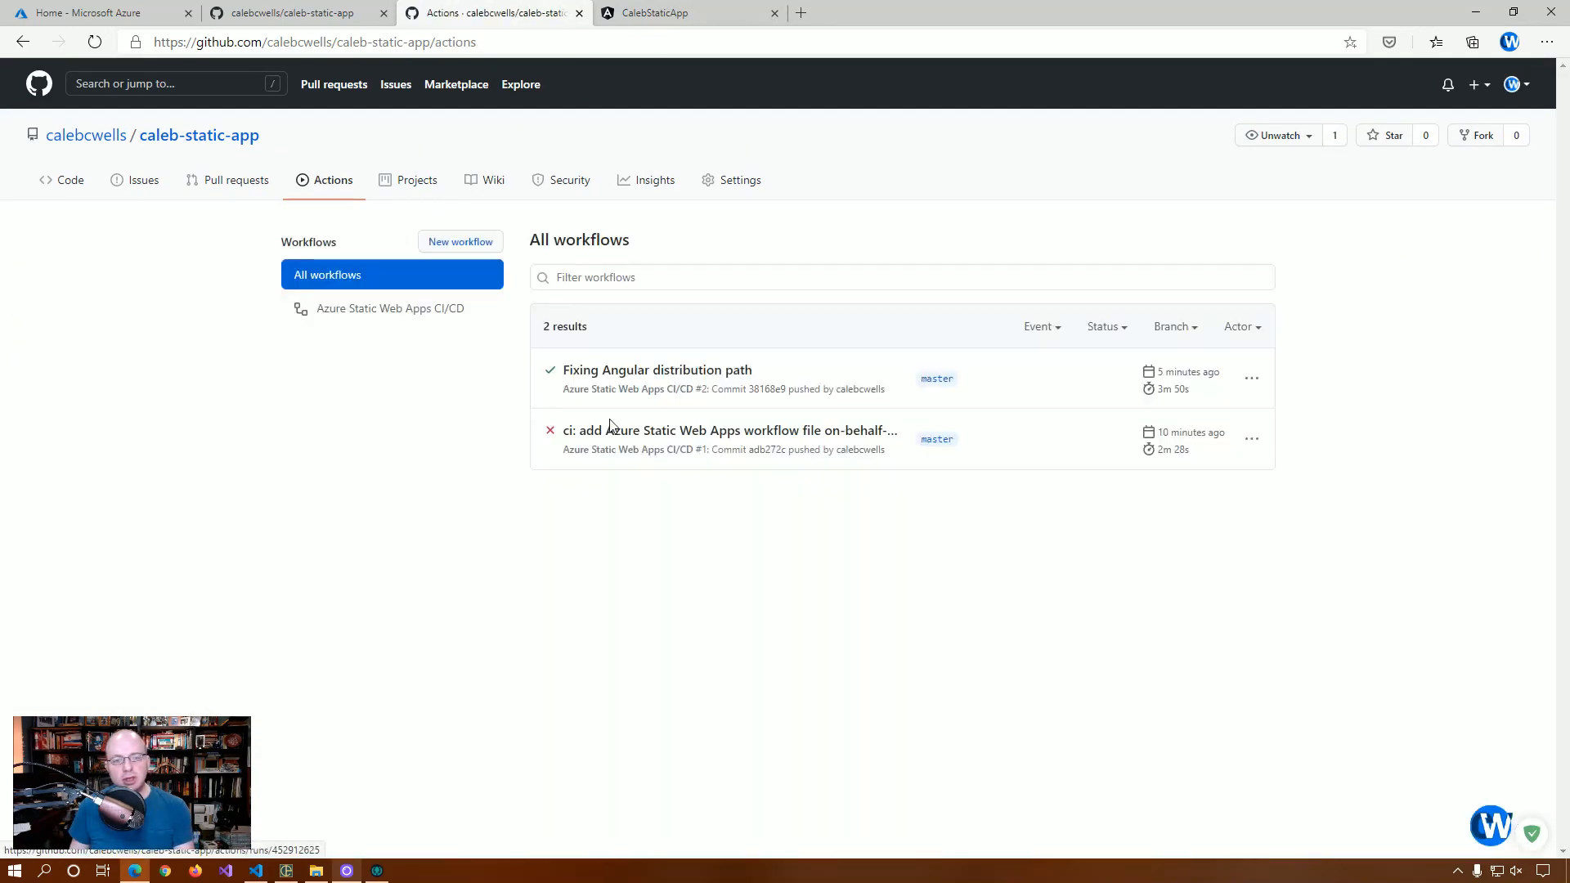